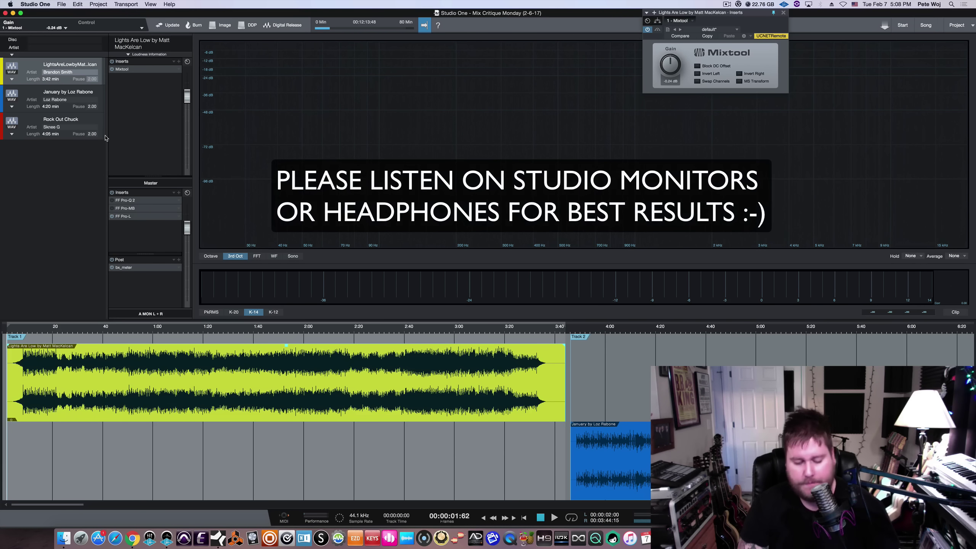
Play "Lights Are Low" from the start and raise its Mixtool gain, stopping playback just past the one-minute mark.
{"action": "key", "text": "space"}
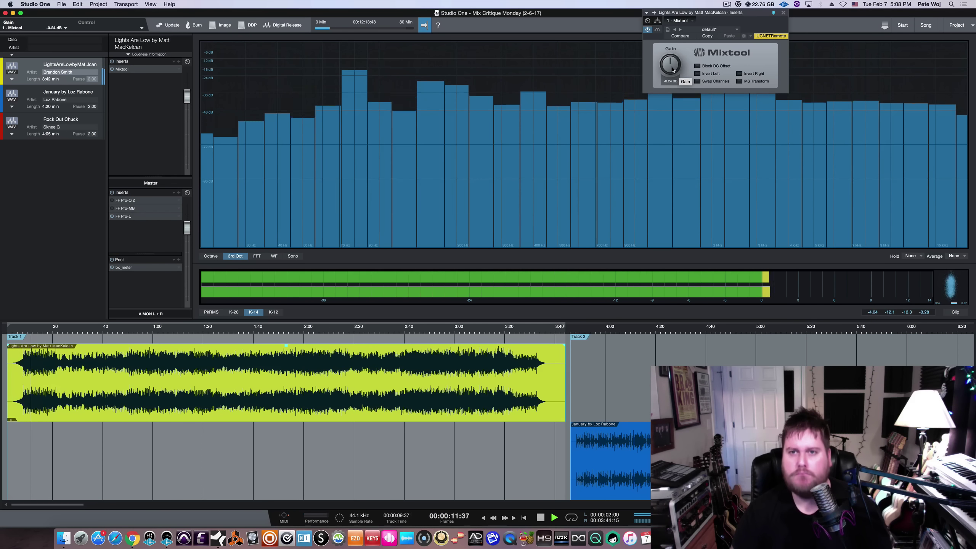
{"action": "scroll", "coordinate": [672, 69], "scroll_direction": "down", "scroll_amount": 1}
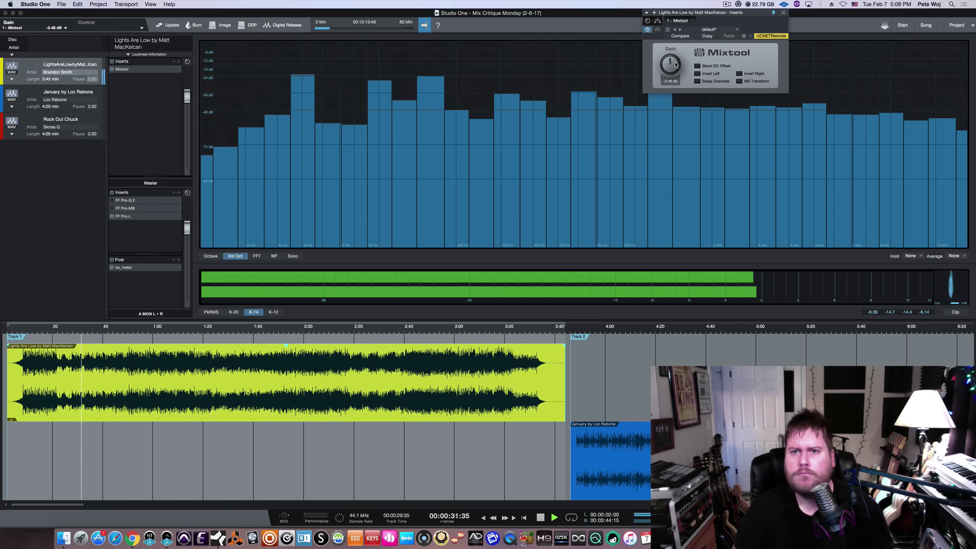
{"action": "scroll", "coordinate": [670, 64], "scroll_direction": "up", "scroll_amount": 3}
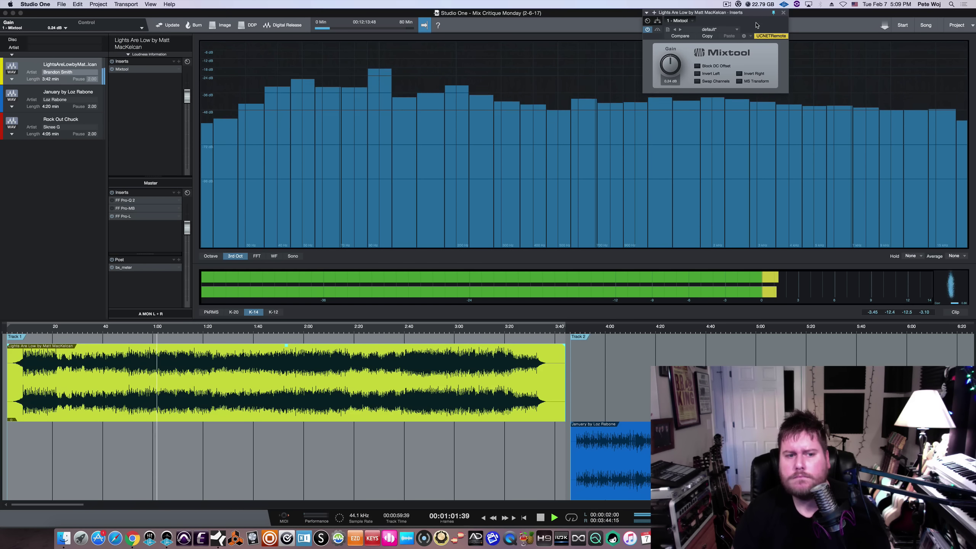
{"action": "key", "text": "space"}
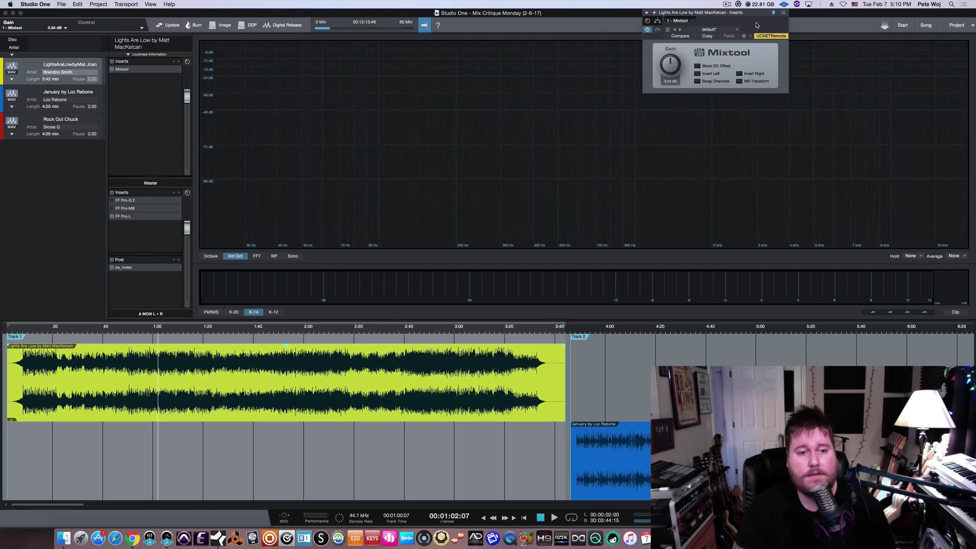
Listen to the rest of "Lights Are Low" in sections, pausing around 1:27 and 2:23 and stopping near its end.
{"action": "key", "text": "space"}
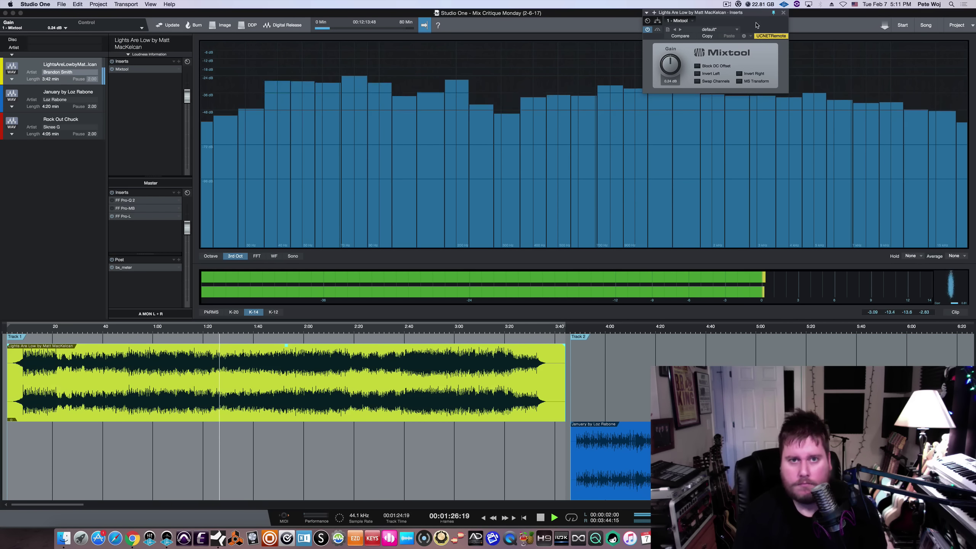
{"action": "key", "text": "space"}
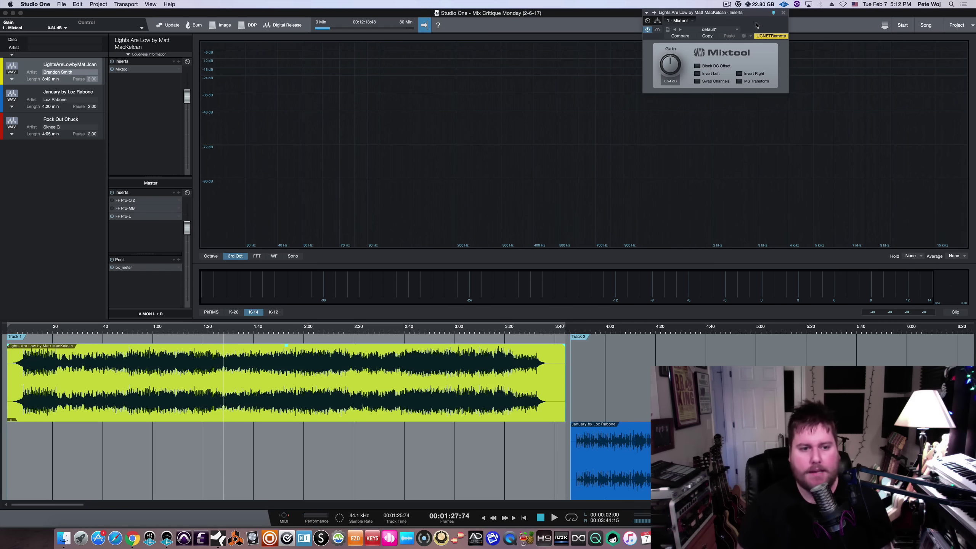
{"action": "key", "text": "space"}
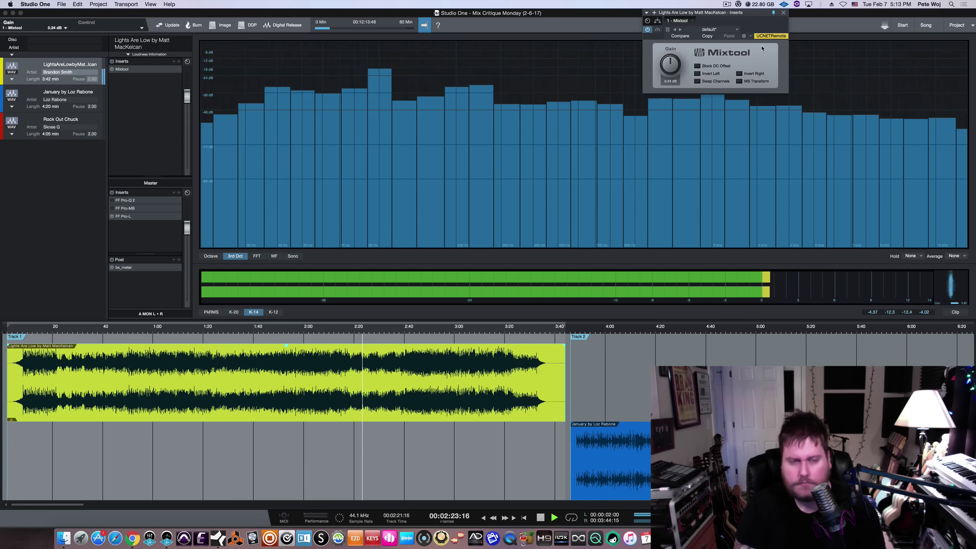
{"action": "key", "text": "space"}
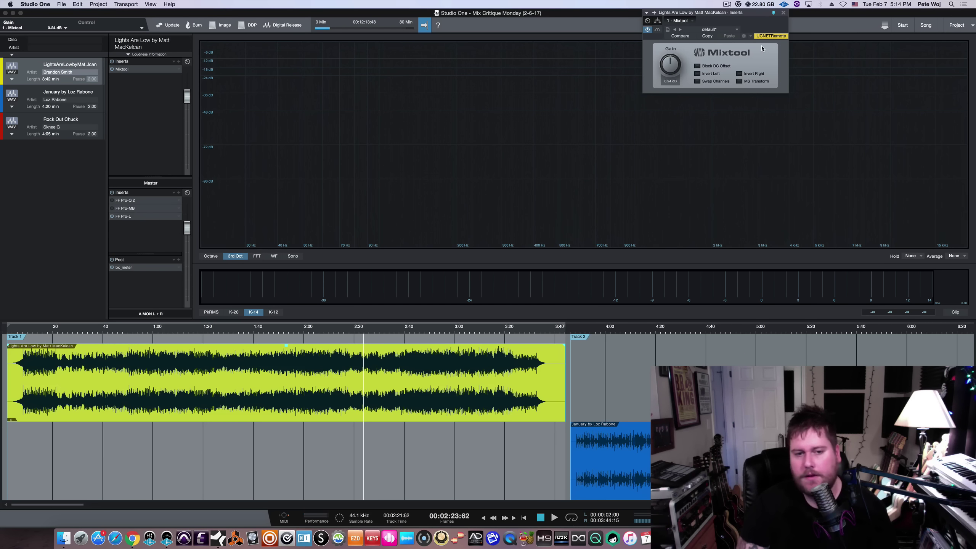
{"action": "key", "text": "space"}
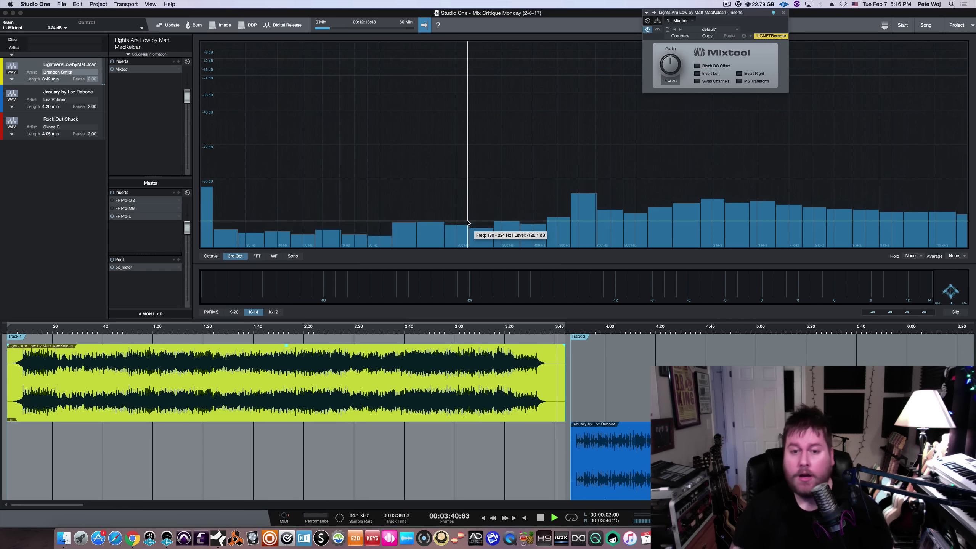
{"action": "key", "text": "space"}
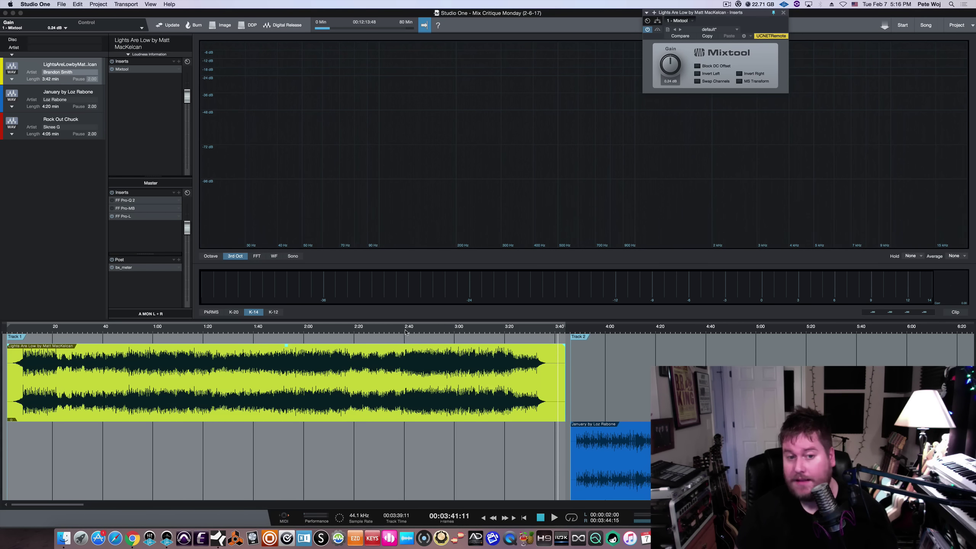
Replay "Lights Are Low" from about 2:40 to 2:48.
{"action": "left_click", "coordinate": [403, 332]}
{"action": "key", "text": "space"}
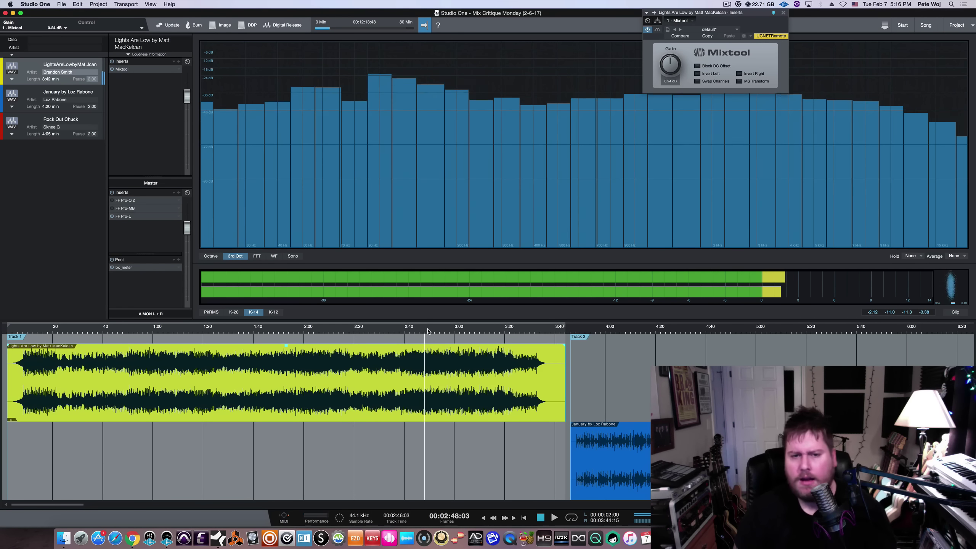
{"action": "key", "text": "space"}
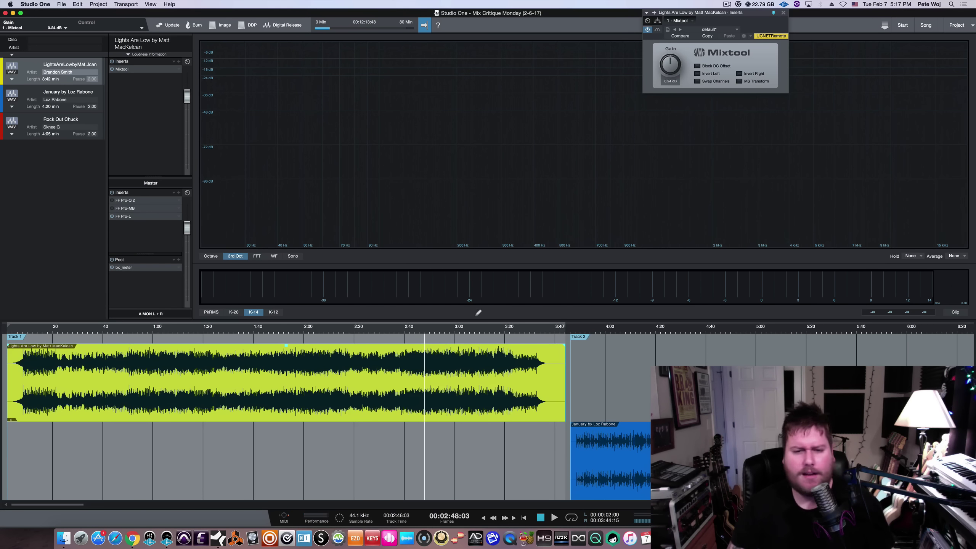
Select the "January" track as the next song and start playing it from its beginning.
{"action": "left_click", "coordinate": [555, 329]}
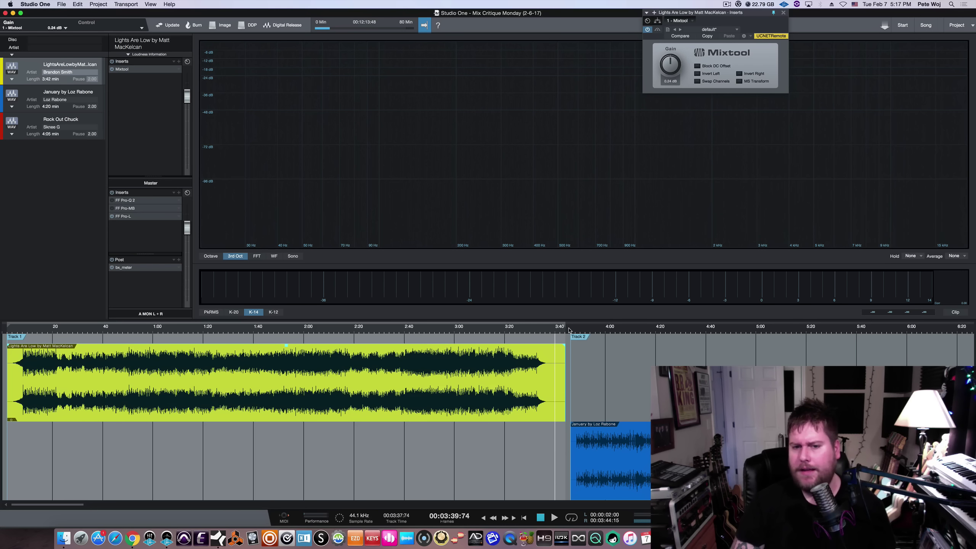
{"action": "left_click", "coordinate": [569, 330]}
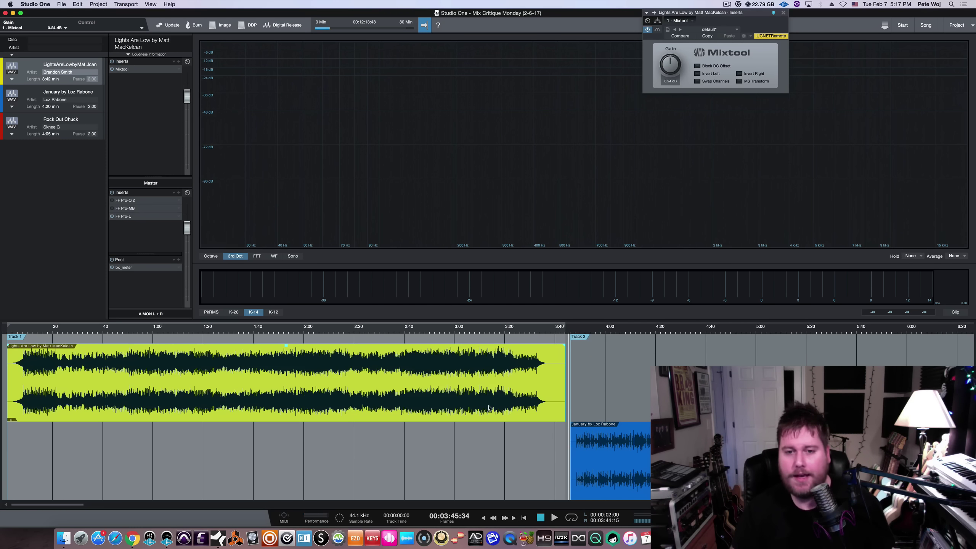
{"action": "scroll", "coordinate": [473, 395], "scroll_direction": "right", "scroll_amount": 10}
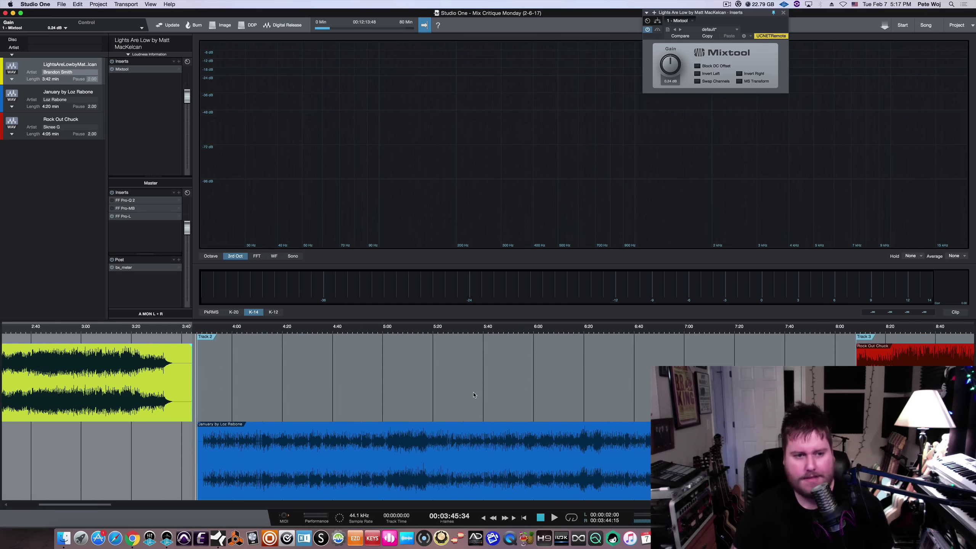
{"action": "scroll", "coordinate": [473, 395], "scroll_direction": "right", "scroll_amount": 5}
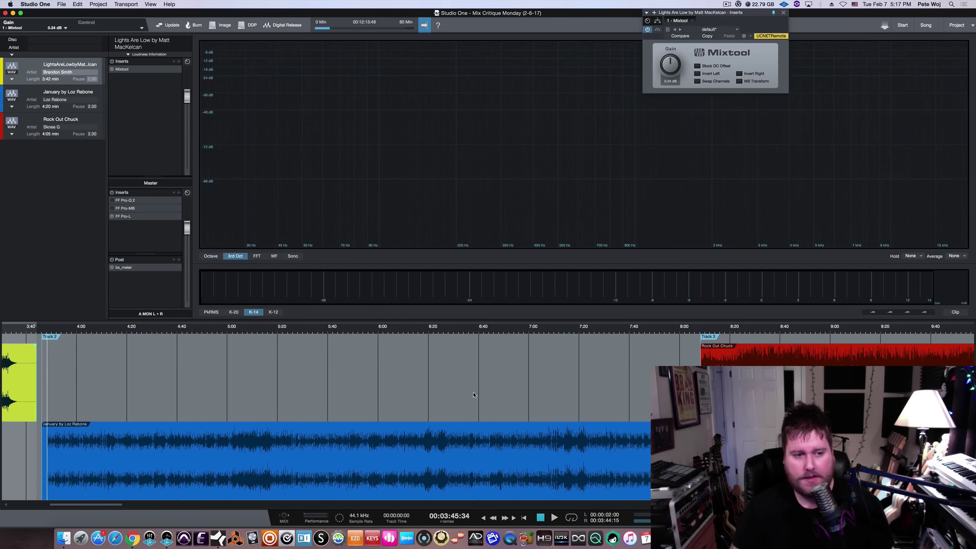
{"action": "scroll", "coordinate": [473, 395], "scroll_direction": "right", "scroll_amount": 2}
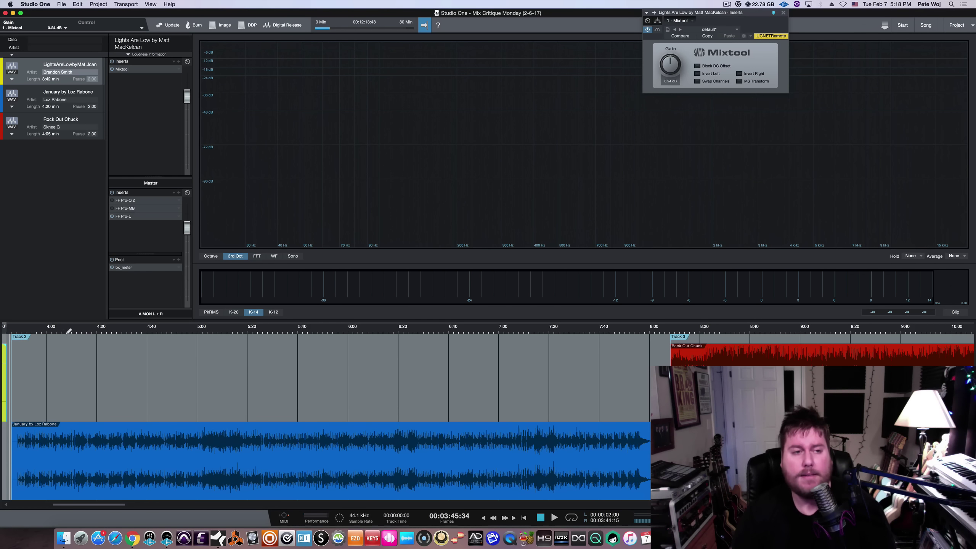
{"action": "left_click", "coordinate": [139, 488]}
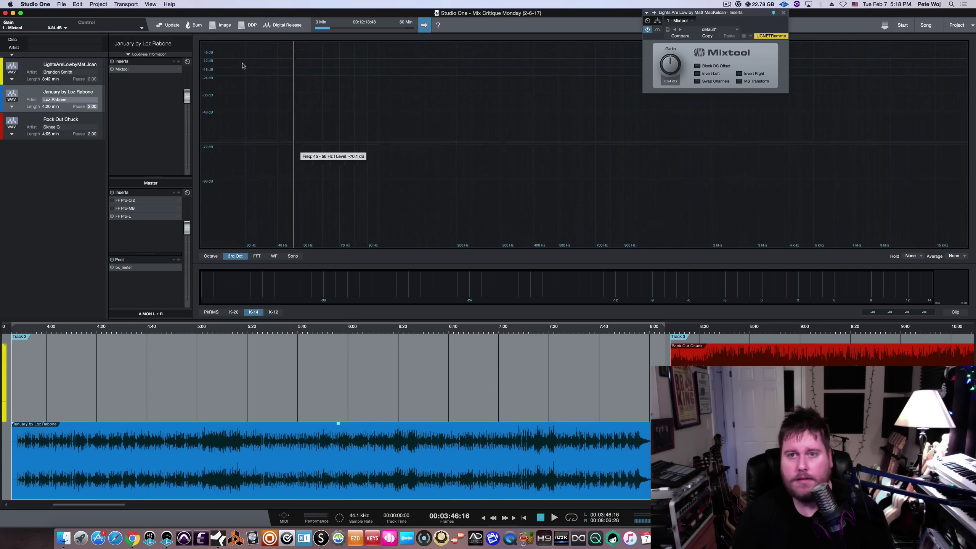
{"action": "key", "text": "space"}
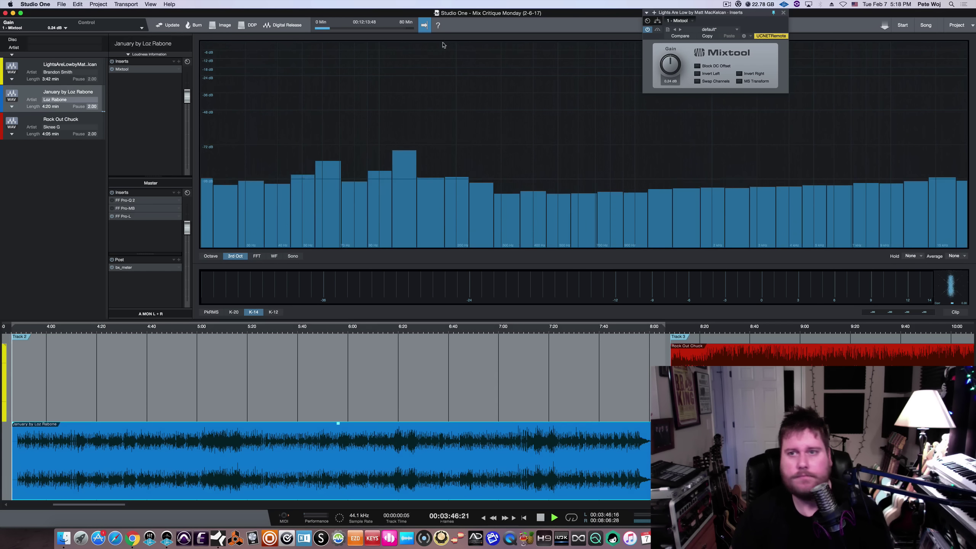
Replace the first song's Mixtool window with the one for "January" and set that track's gain to 2.64 dB during playback.
{"action": "left_click", "coordinate": [783, 13]}
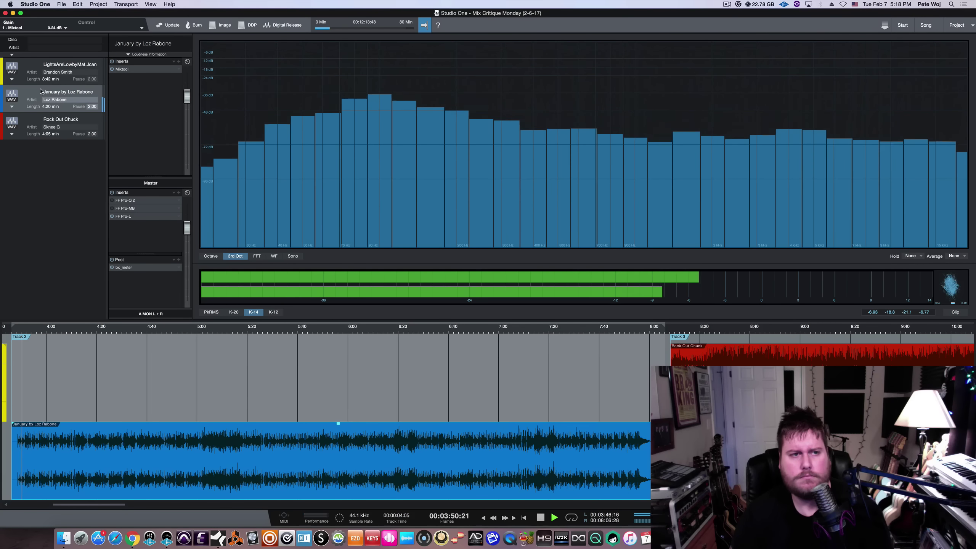
{"action": "left_click", "coordinate": [125, 71]}
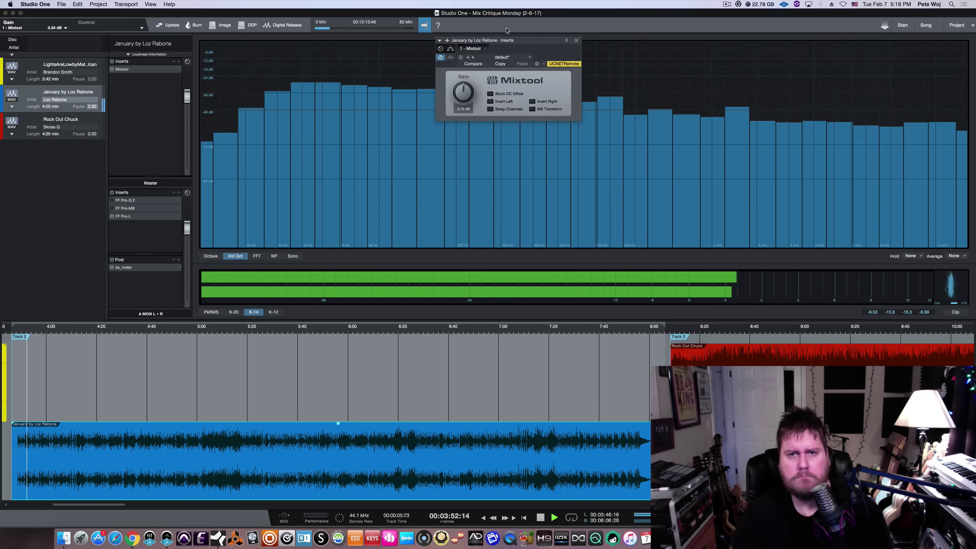
{"action": "left_click_drag", "start_coordinate": [534, 40], "coordinate": [720, 3]}
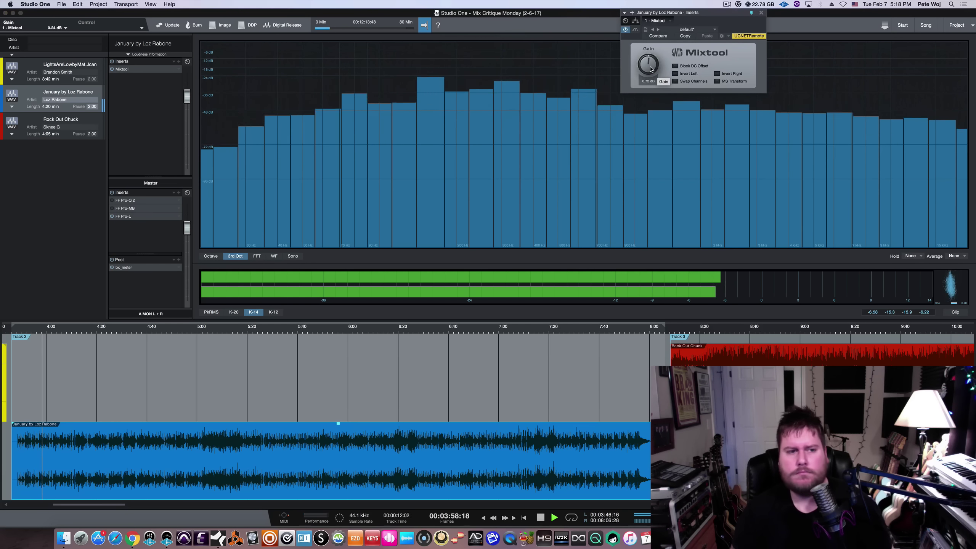
{"action": "scroll", "coordinate": [648, 57], "scroll_direction": "up", "scroll_amount": 5}
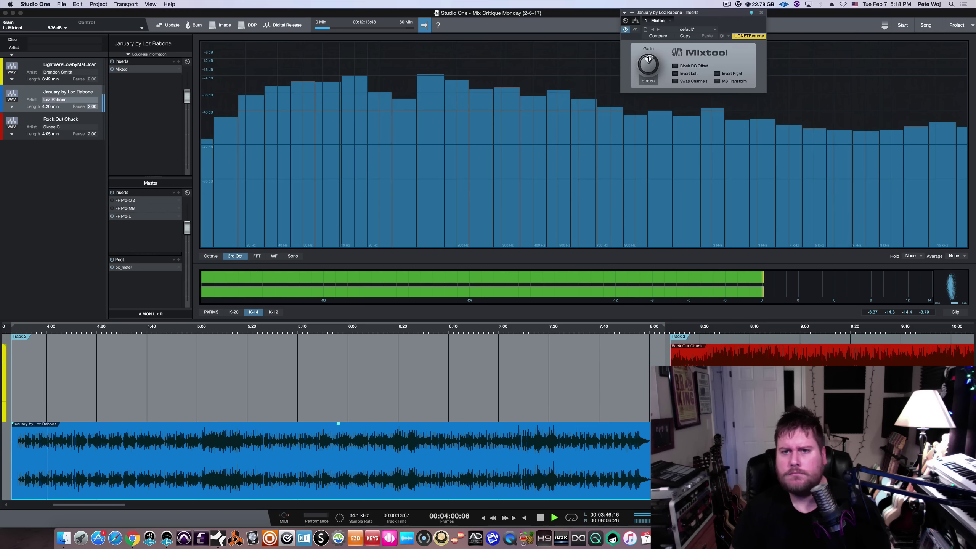
{"action": "scroll", "coordinate": [648, 63], "scroll_direction": "down", "scroll_amount": 1}
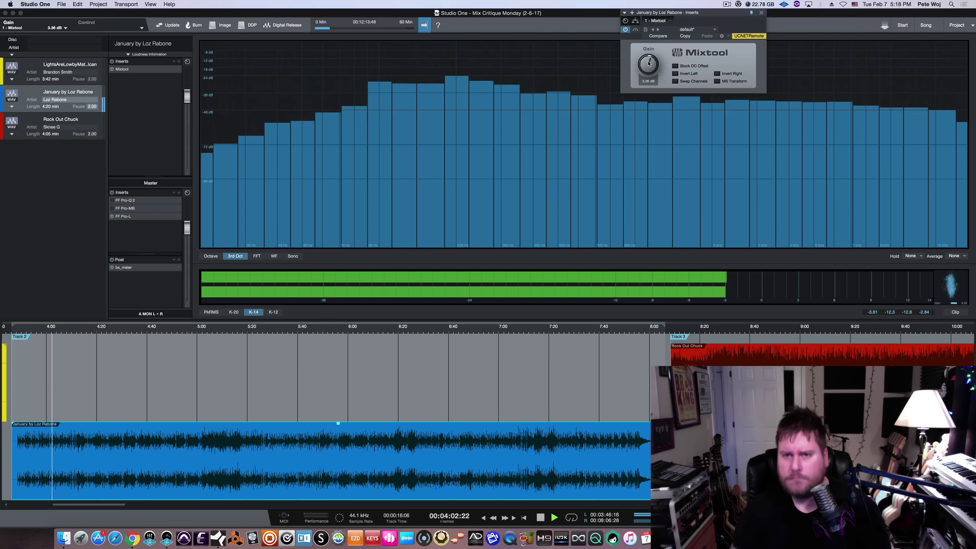
{"action": "scroll", "coordinate": [648, 62], "scroll_direction": "down", "scroll_amount": 1}
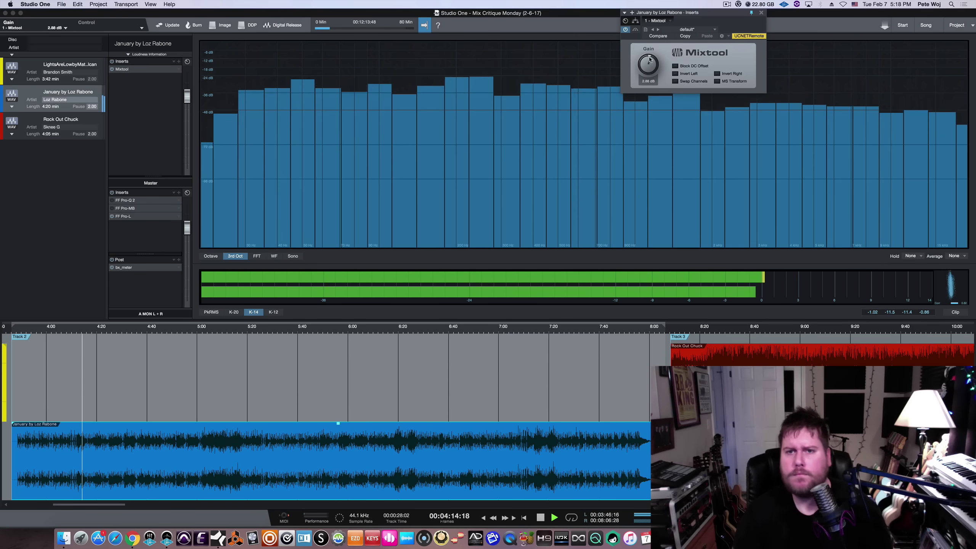
{"action": "left_click_drag", "start_coordinate": [648, 61], "coordinate": [649, 62]}
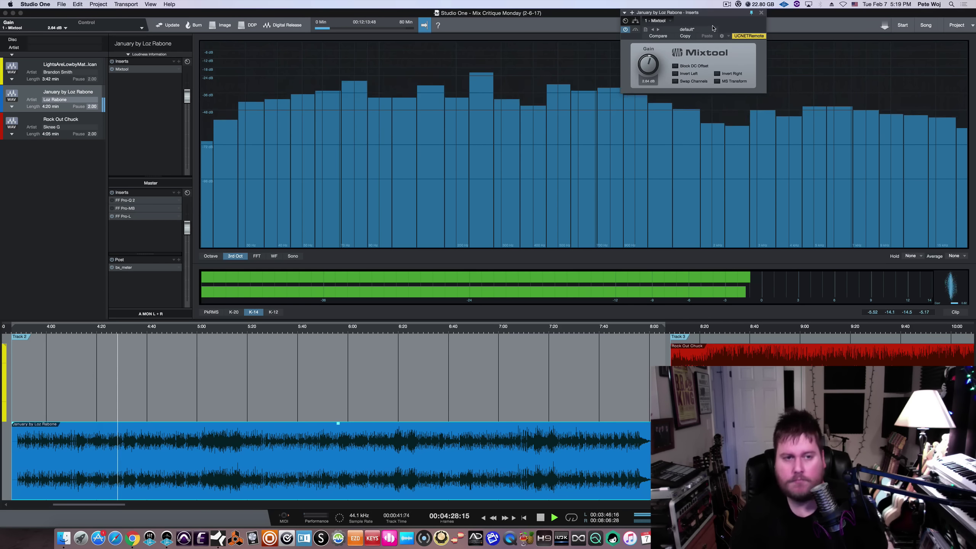
Open the master's FF Pro-Q 2 equalizer, position its window over the spectrum display, and select the 20 Hz low-cut band.
{"action": "double_click", "coordinate": [125, 200]}
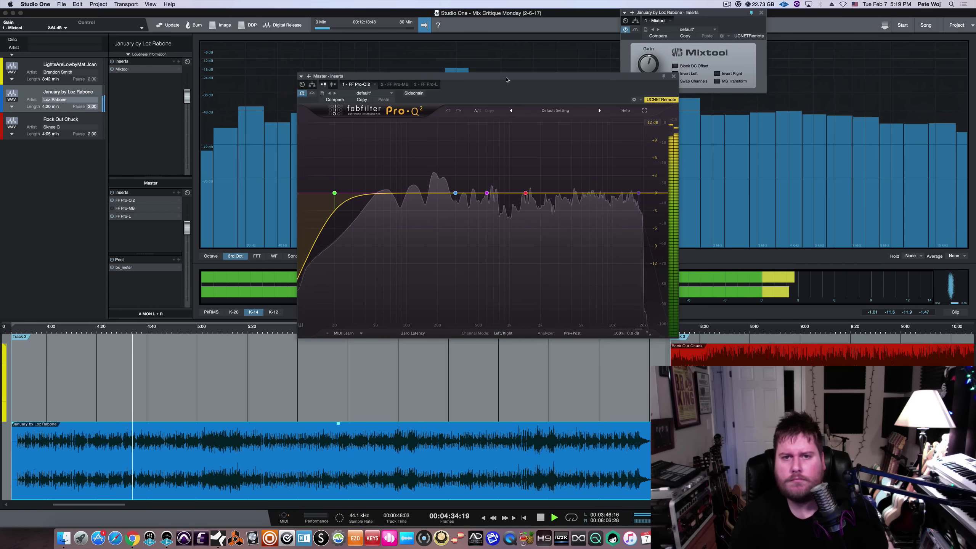
{"action": "left_click_drag", "start_coordinate": [507, 80], "coordinate": [416, 79]}
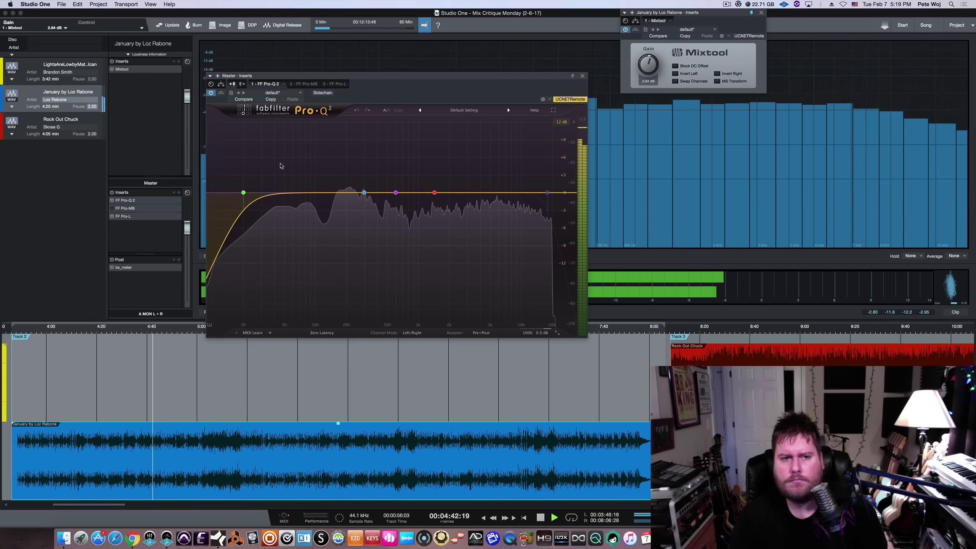
{"action": "left_click", "coordinate": [243, 193]}
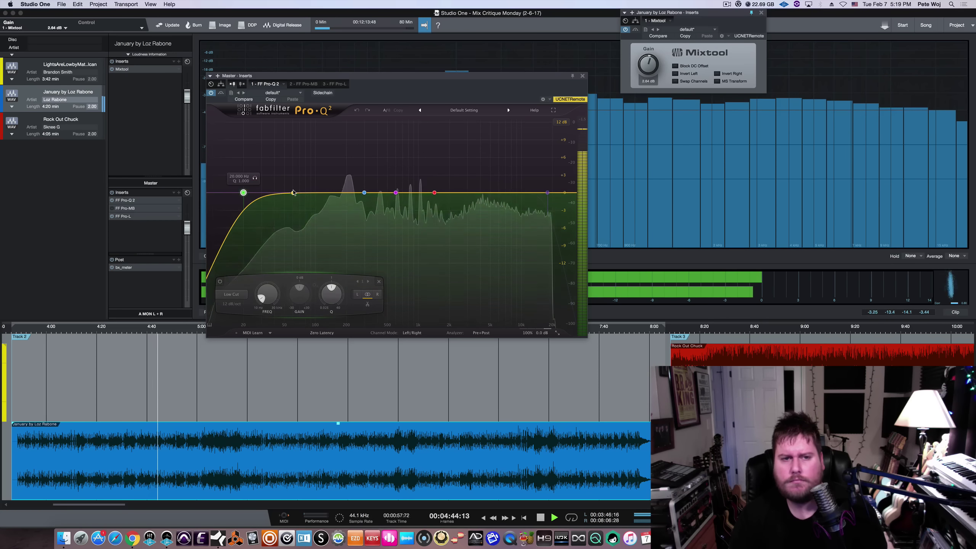
{"action": "left_click_drag", "start_coordinate": [481, 77], "coordinate": [491, 63]}
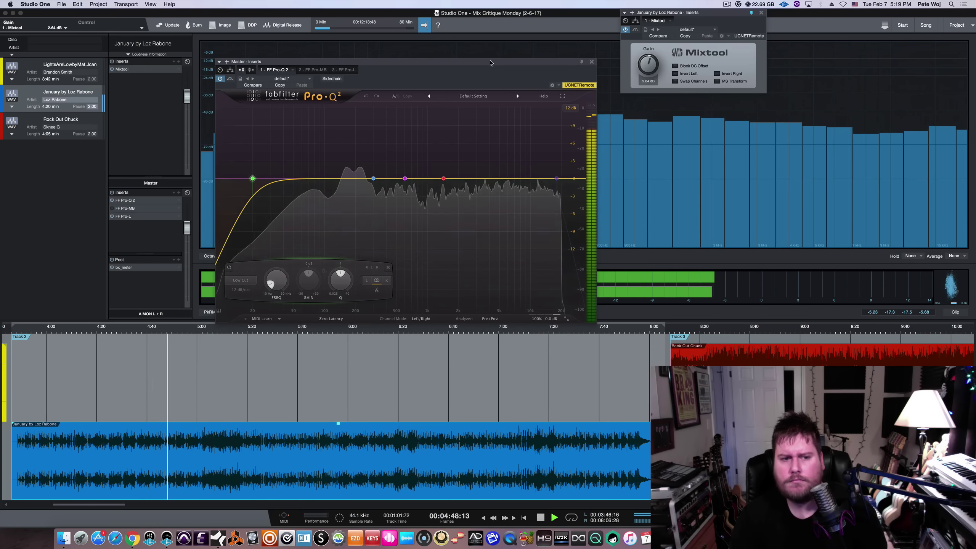
During playback, cut Pro-Q 2 band 2 about 3 dB near 200 Hz with Q about 3.3, and raise the low cut to about 28 Hz.
{"action": "key", "text": "space"}
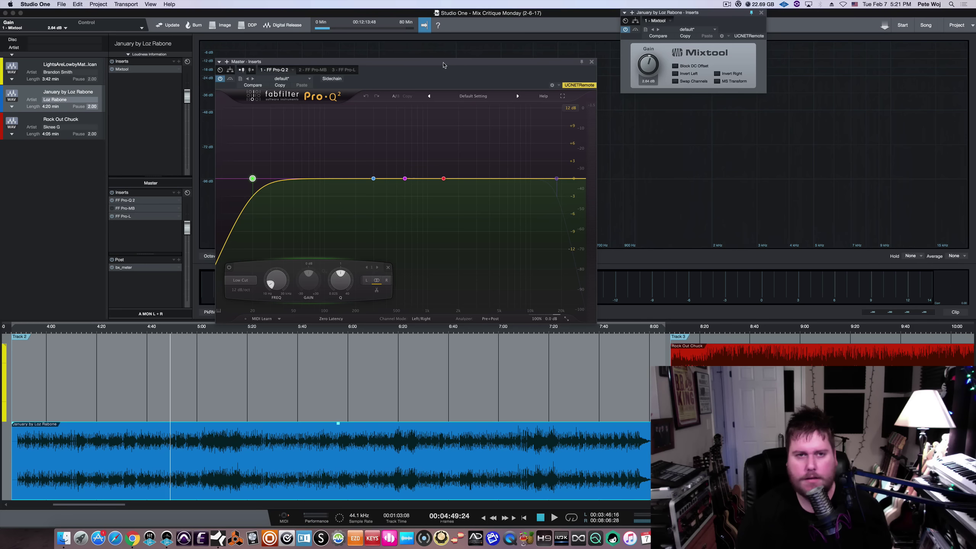
{"action": "key", "text": "space"}
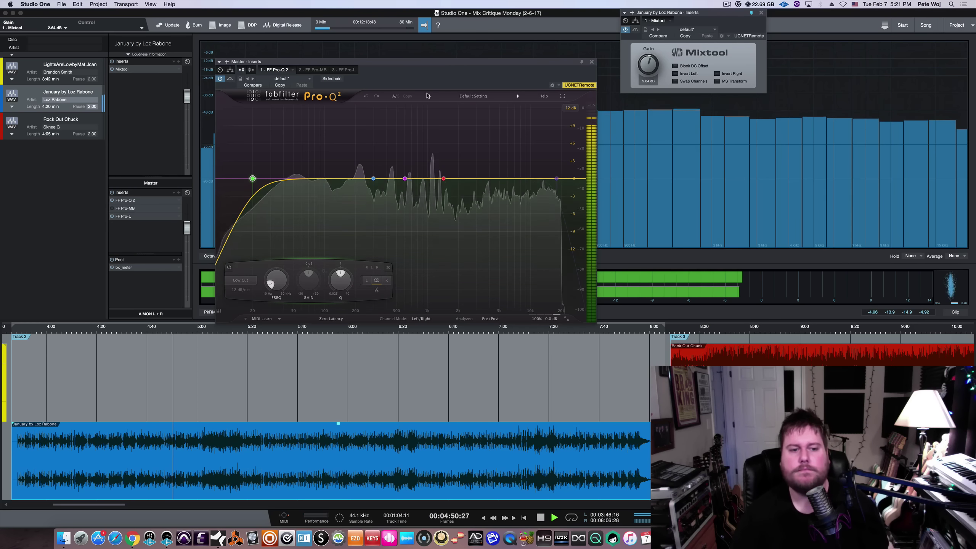
{"action": "left_click_drag", "start_coordinate": [373, 178], "coordinate": [355, 196]}
{"action": "scroll", "coordinate": [356, 156], "scroll_direction": "up", "scroll_amount": 3}
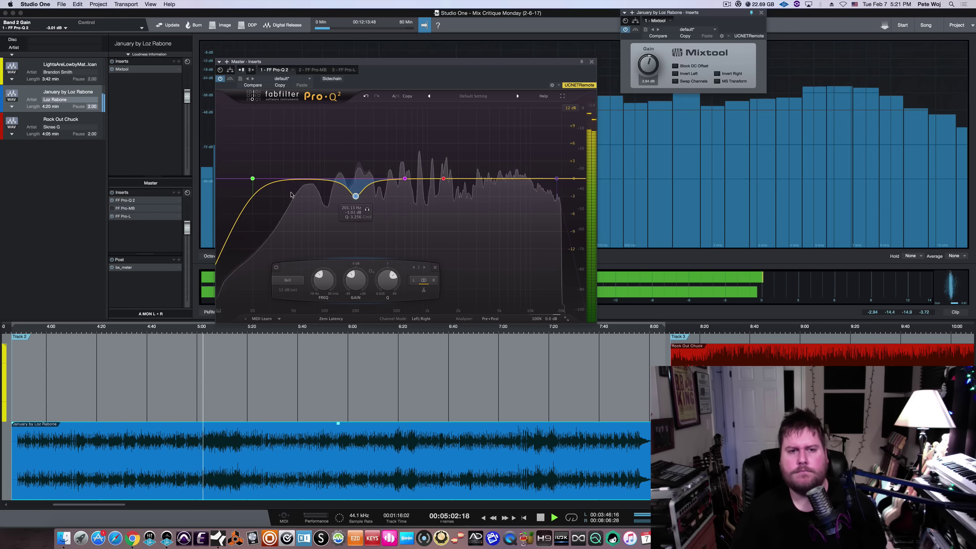
{"action": "left_click_drag", "start_coordinate": [255, 180], "coordinate": [270, 179]}
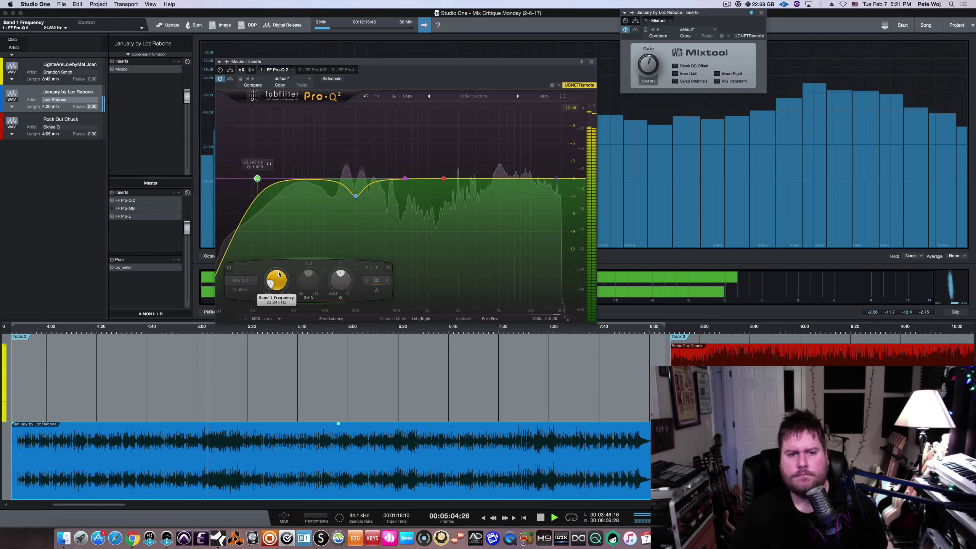
{"action": "left_click_drag", "start_coordinate": [279, 273], "coordinate": [279, 272]}
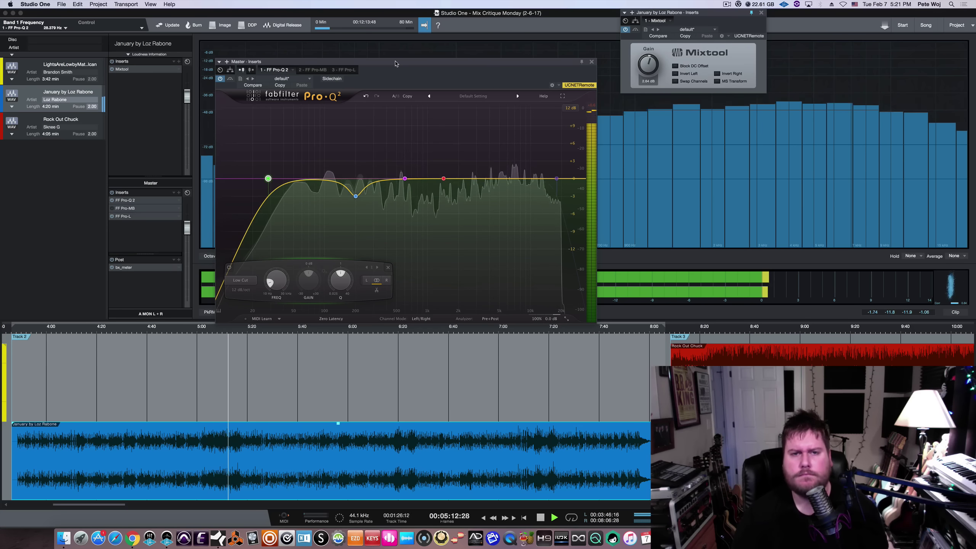
Compare the "January" mix with Pro-Q 2 bypassed and active during playback, and stop the transport.
{"action": "left_click", "coordinate": [231, 80]}
{"action": "left_click", "coordinate": [231, 80]}
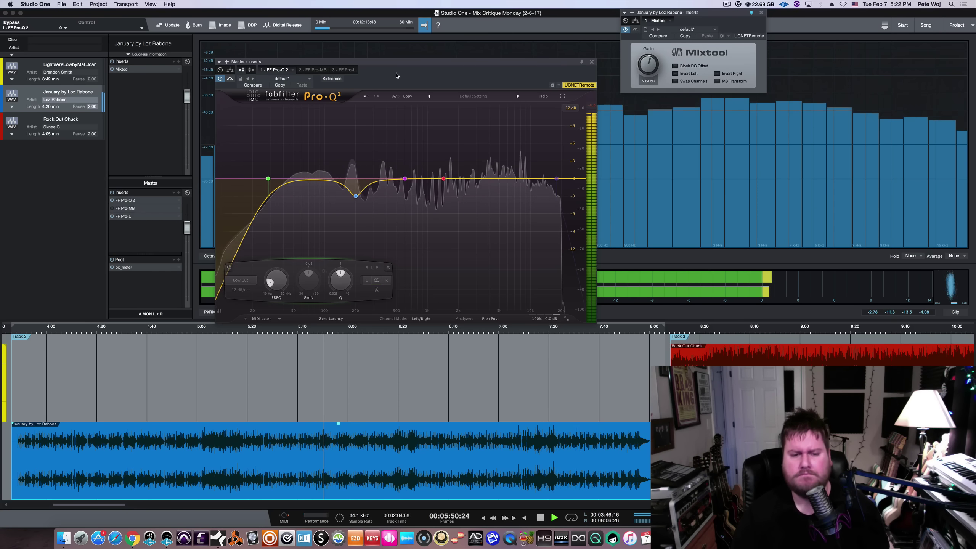
{"action": "key", "text": "space"}
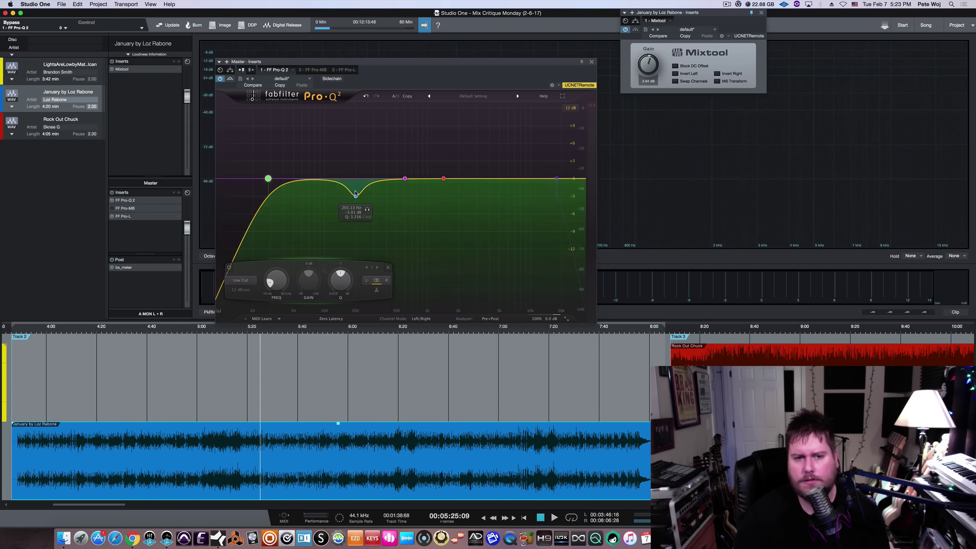
Solo Pro-Q 2's band 2 during playback, nudge it to about 202 Hz, and stop playback.
{"action": "key", "text": "space"}
{"action": "left_click", "coordinate": [368, 210]}
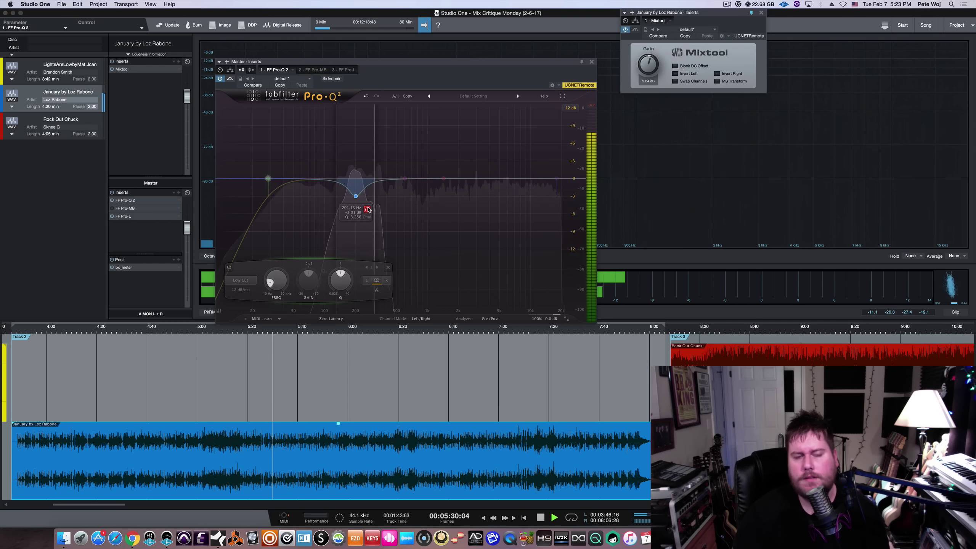
{"action": "mouse_move", "coordinate": [368, 210]}
{"action": "left_mouse_down"}
{"action": "mouse_move", "coordinate": [343, 211]}
{"action": "mouse_move", "coordinate": [365, 217]}
{"action": "left_mouse_up"}
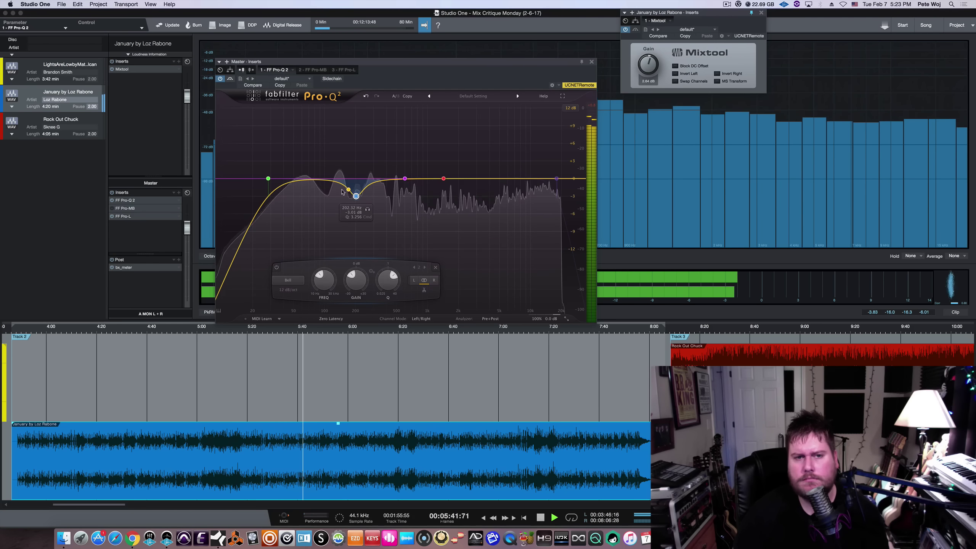
{"action": "key", "text": "space"}
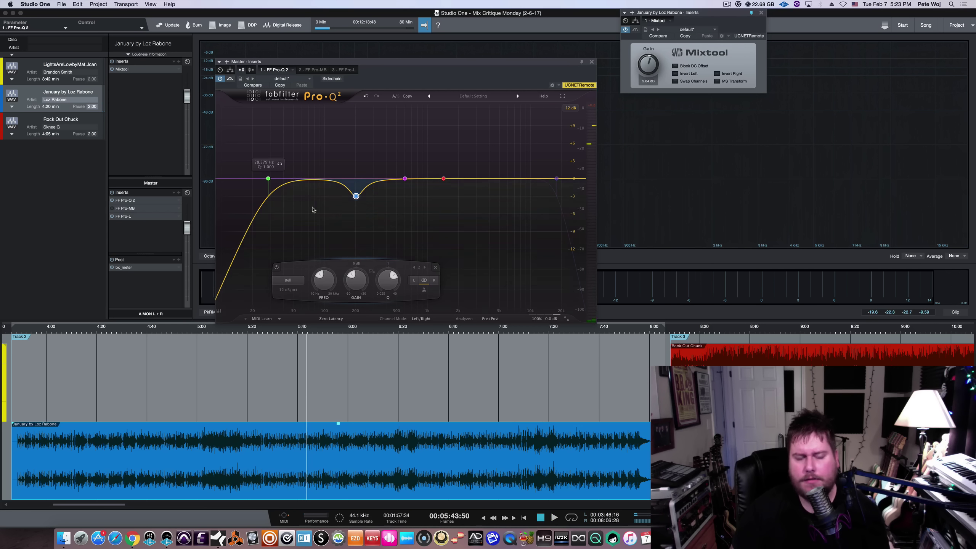
Solo the low-cut band during playback to hear the removed lows, and set its frequency to about 31 Hz.
{"action": "left_click", "coordinate": [268, 178]}
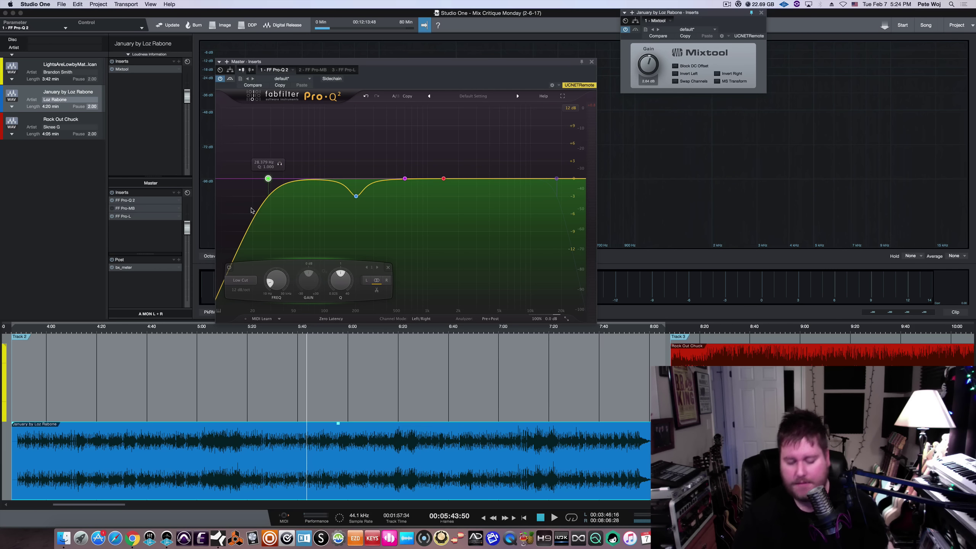
{"action": "key", "text": "space"}
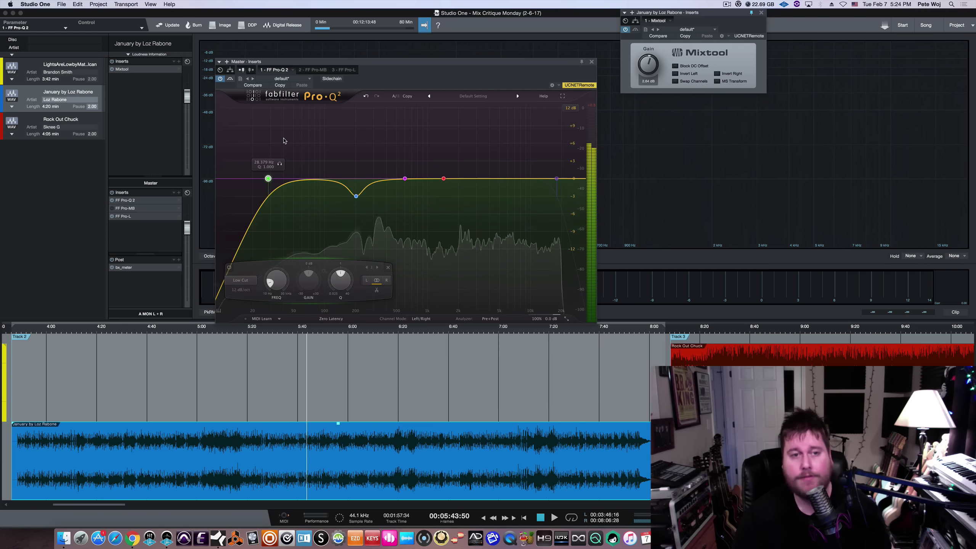
{"action": "left_click", "coordinate": [280, 165]}
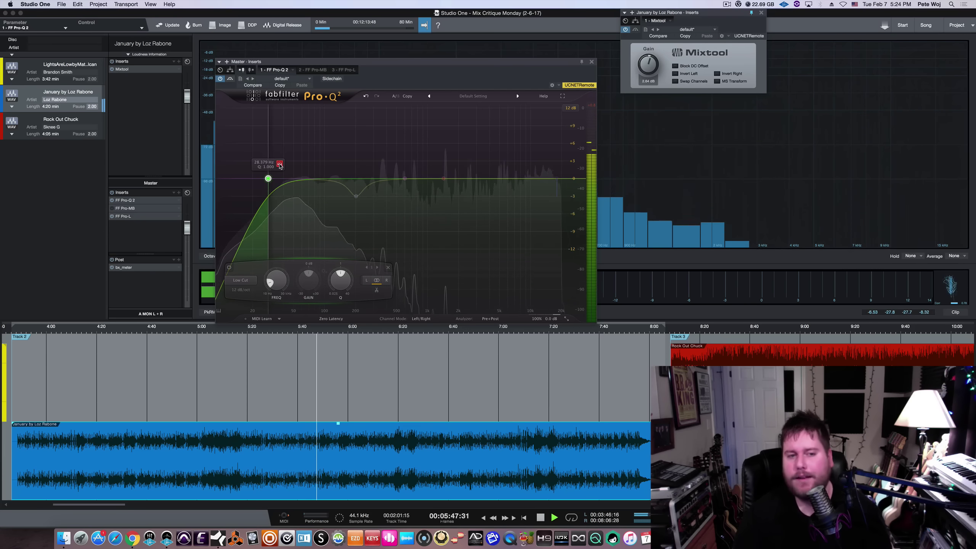
{"action": "left_click_drag", "start_coordinate": [280, 165], "coordinate": [292, 170]}
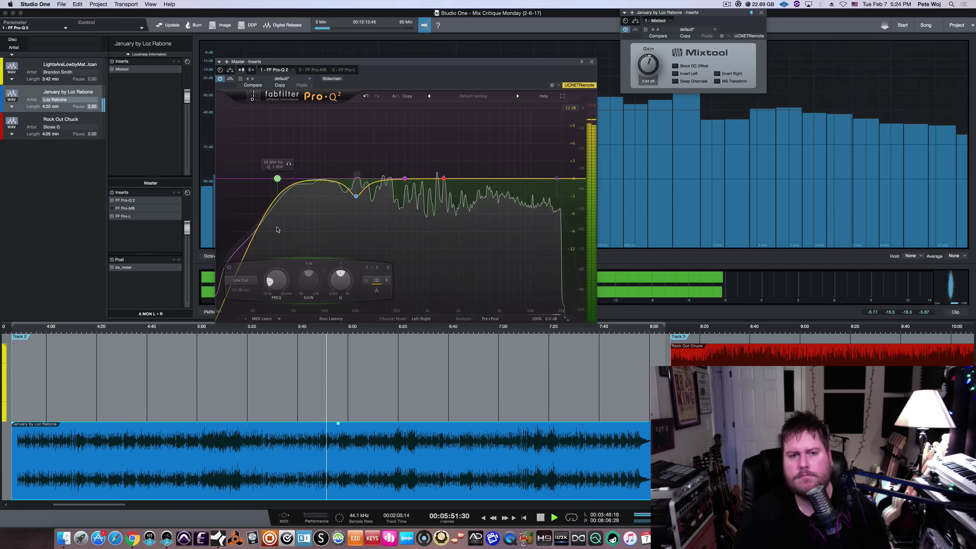
{"action": "mouse_move", "coordinate": [277, 280]}
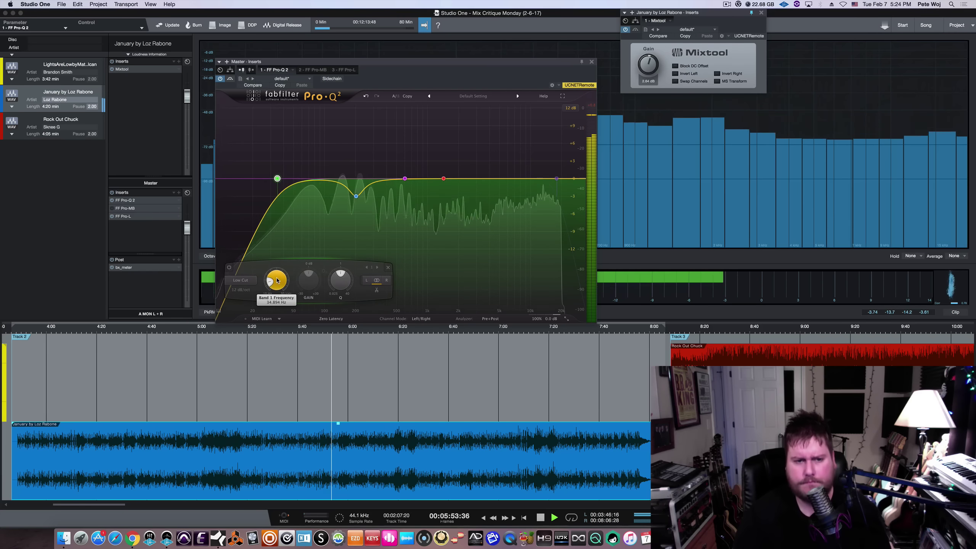
{"action": "left_click_drag", "start_coordinate": [276, 280], "coordinate": [278, 287]}
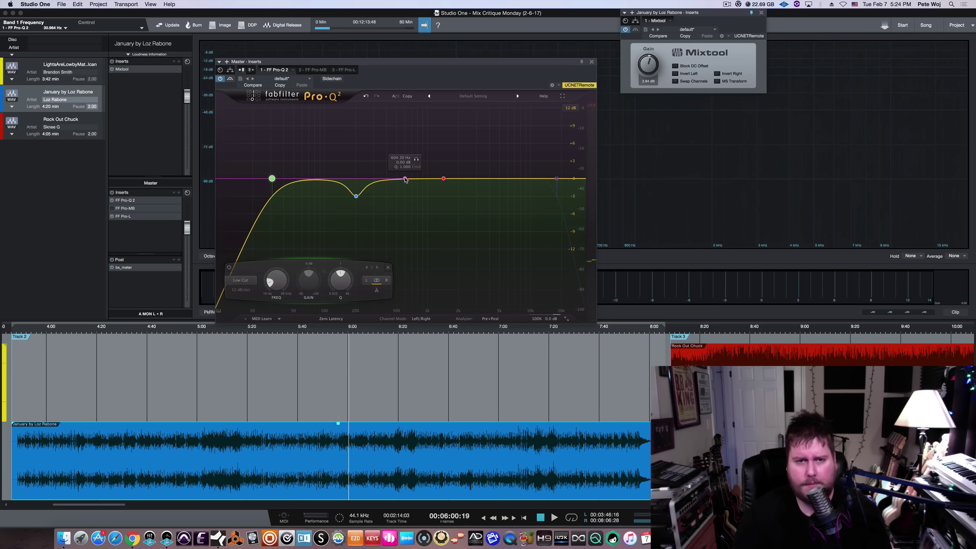
Sweep Pro-Q 2's band 3 as a narrow boost with Q about 3.1 during playback, and leave it near 300 Hz as a cut of about 3 dB.
{"action": "key", "text": "space"}
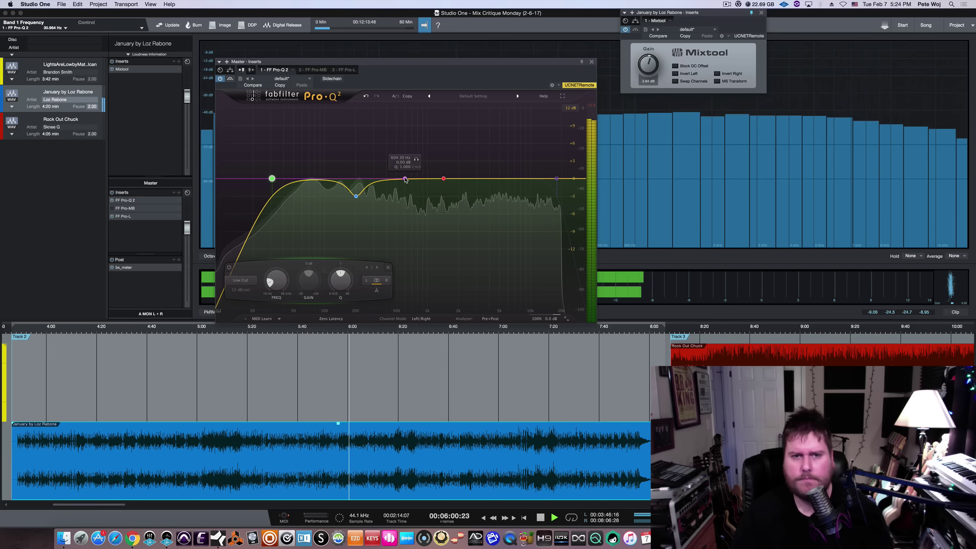
{"action": "left_click_drag", "start_coordinate": [406, 178], "coordinate": [403, 135]}
{"action": "key", "text": "space"}
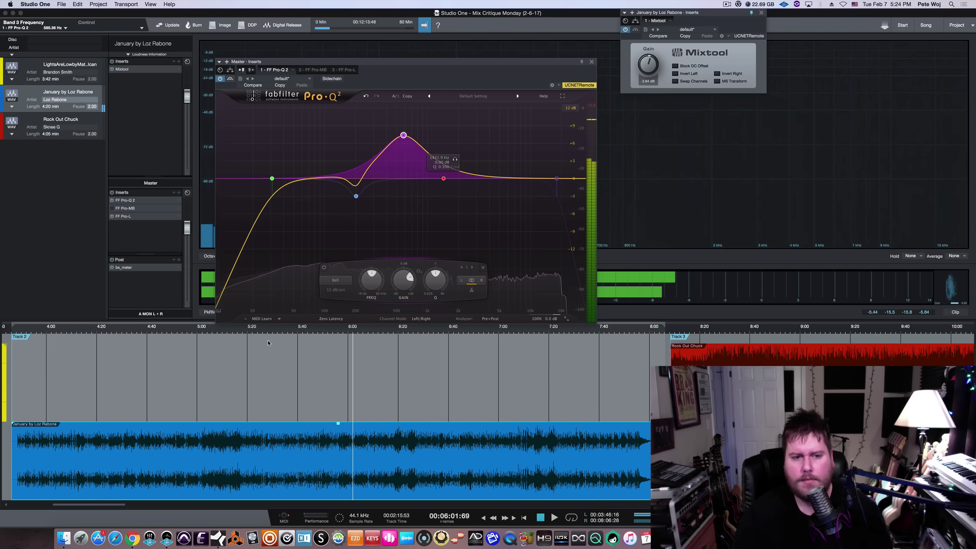
{"action": "key", "text": "space"}
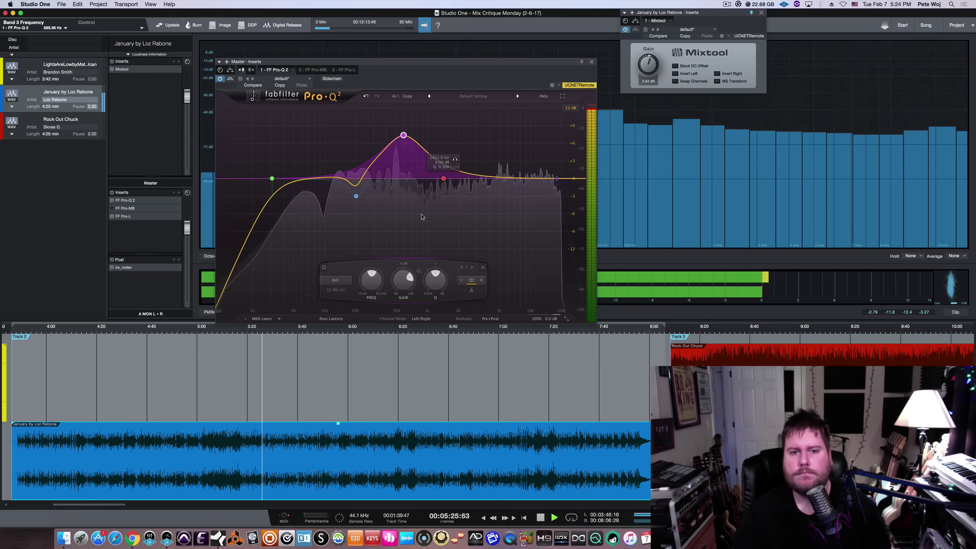
{"action": "mouse_move", "coordinate": [434, 283]}
{"action": "left_mouse_down"}
{"action": "mouse_move", "coordinate": [430, 271]}
{"action": "mouse_move", "coordinate": [433, 280]}
{"action": "left_mouse_up"}
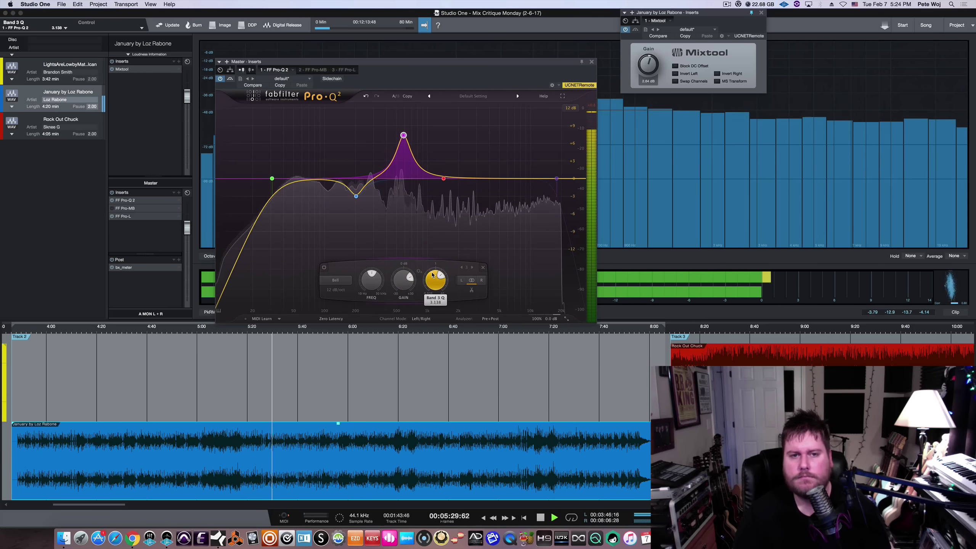
{"action": "left_click_drag", "start_coordinate": [371, 281], "coordinate": [408, 319]}
{"action": "key", "text": "space"}
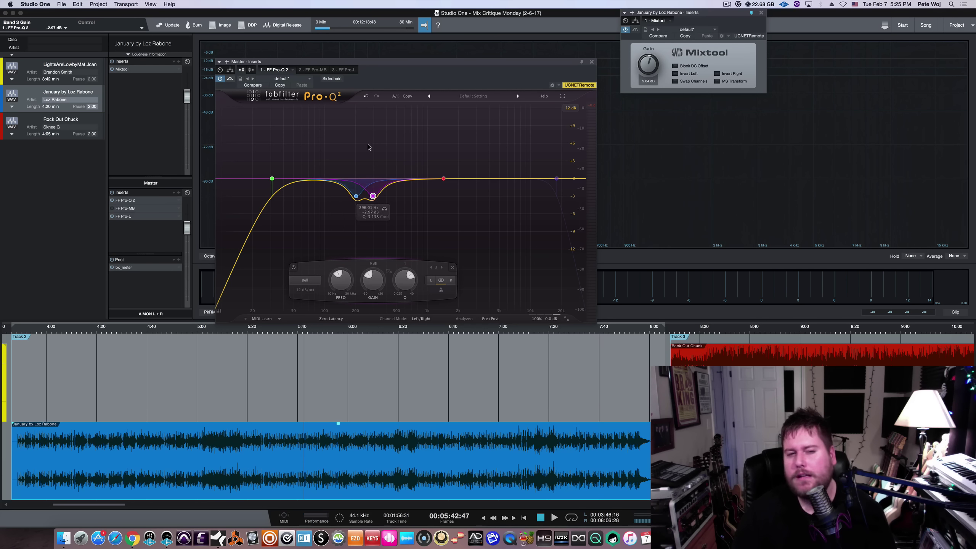
Replay the song from about 5:25 to check the cuts, and turn on Pro-Q 2's auto gain.
{"action": "left_click", "coordinate": [261, 333]}
{"action": "key", "text": "space"}
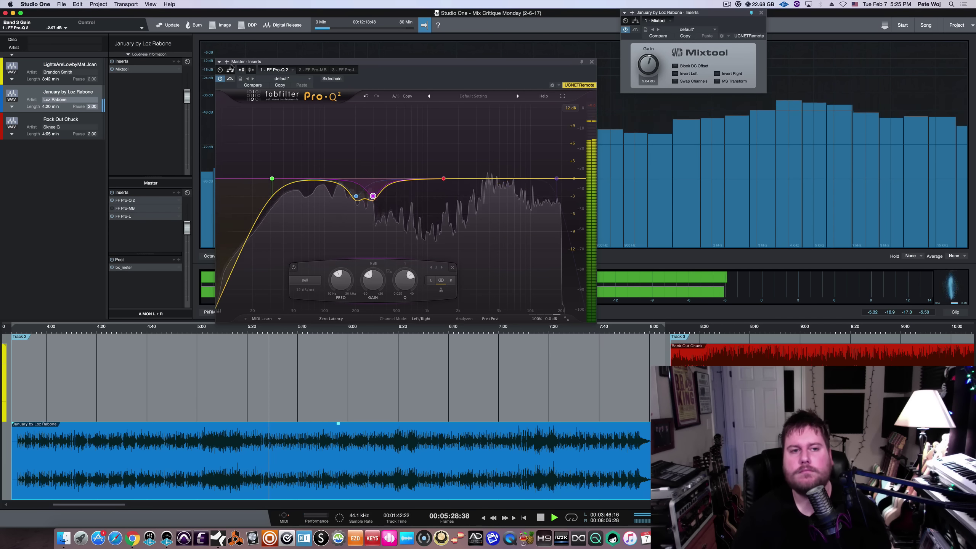
{"action": "key", "text": "space"}
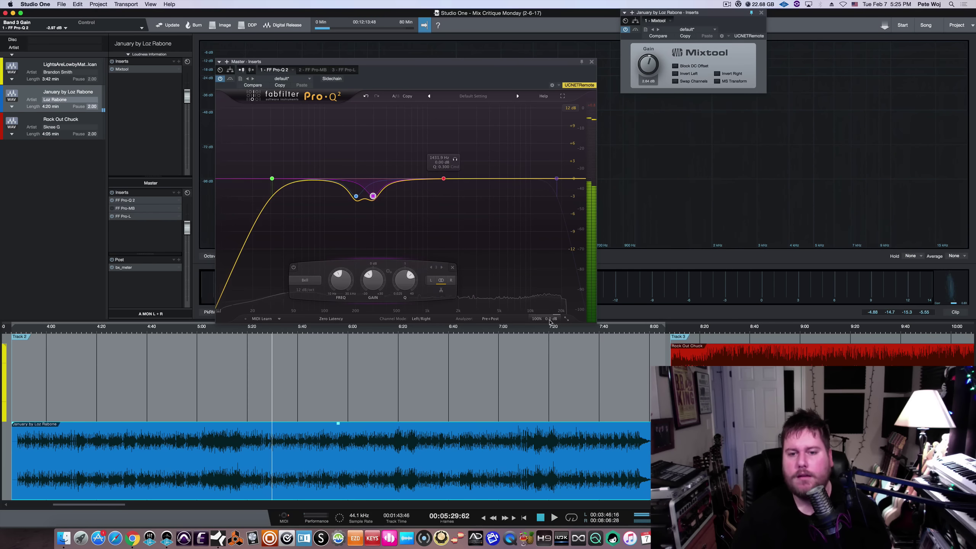
{"action": "mouse_move", "coordinate": [548, 313]}
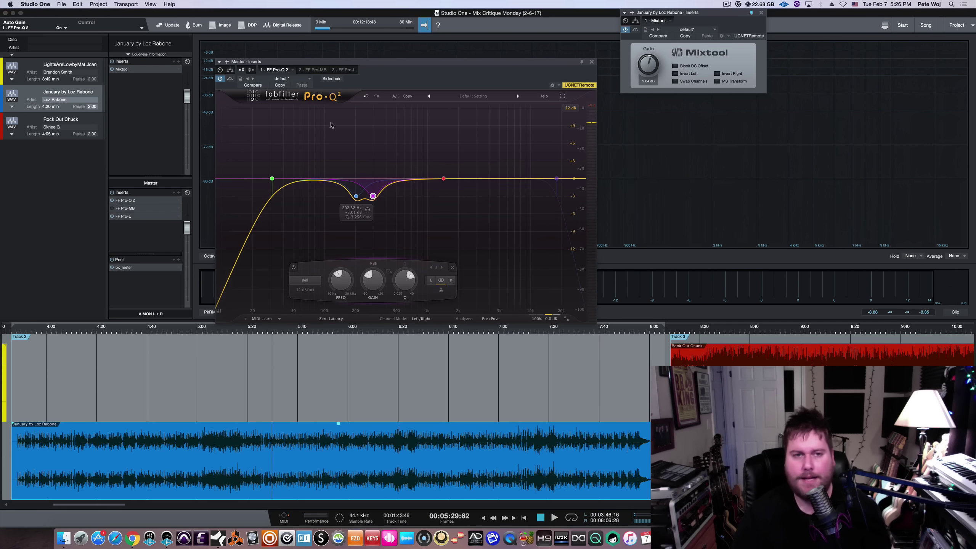
Replay from about 5:28 and compare the mix with Pro-Q 2 repeatedly bypassed and re-enabled, stopping playback at the end.
{"action": "left_click", "coordinate": [268, 333]}
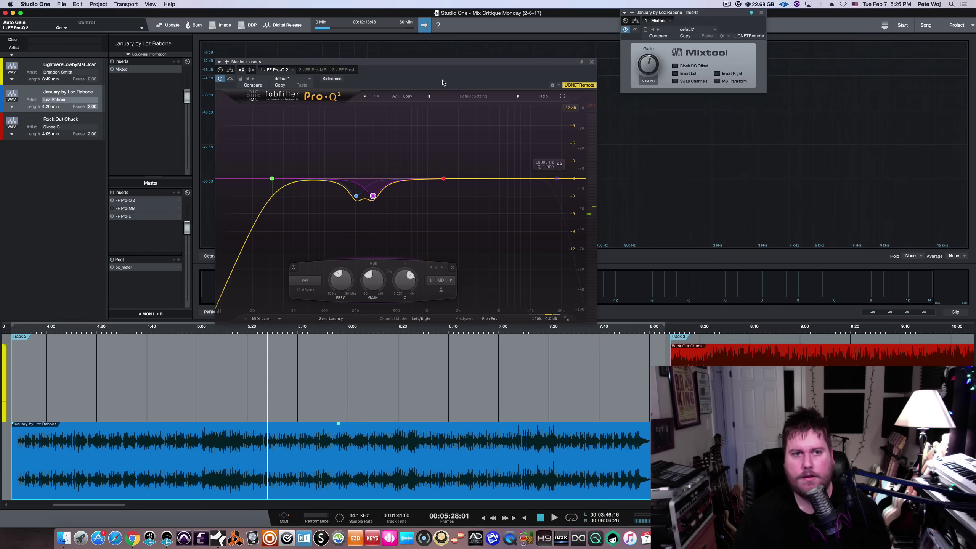
{"action": "key", "text": "space"}
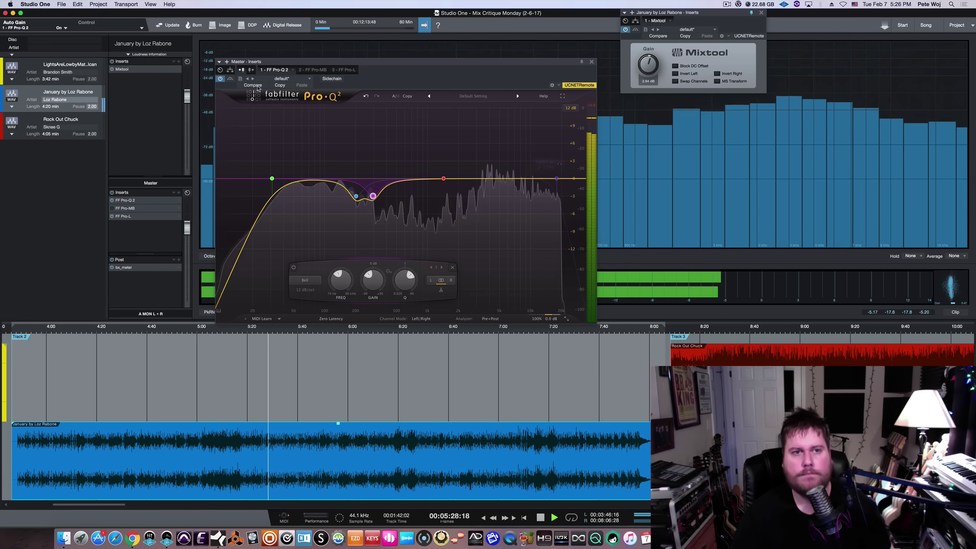
{"action": "left_click", "coordinate": [230, 79]}
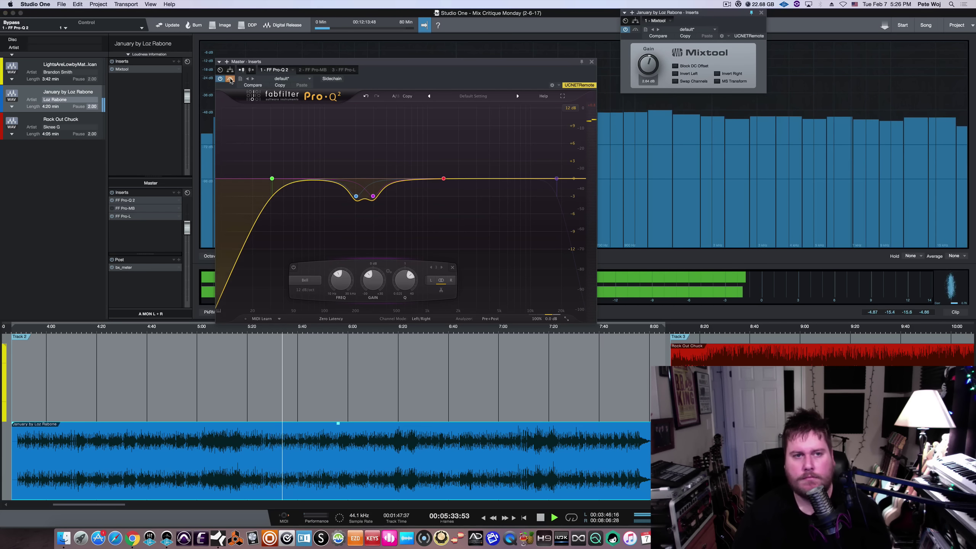
{"action": "left_click", "coordinate": [230, 79]}
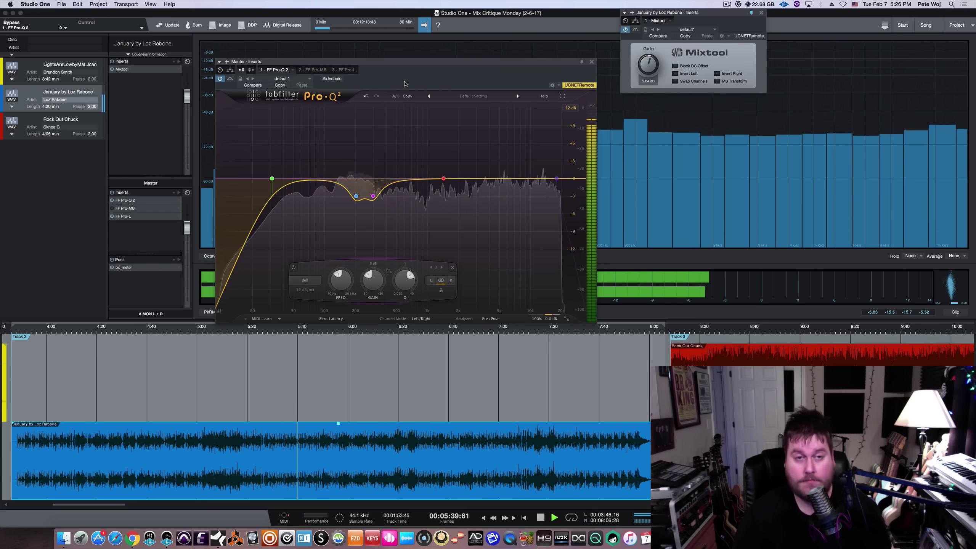
{"action": "left_click", "coordinate": [231, 79]}
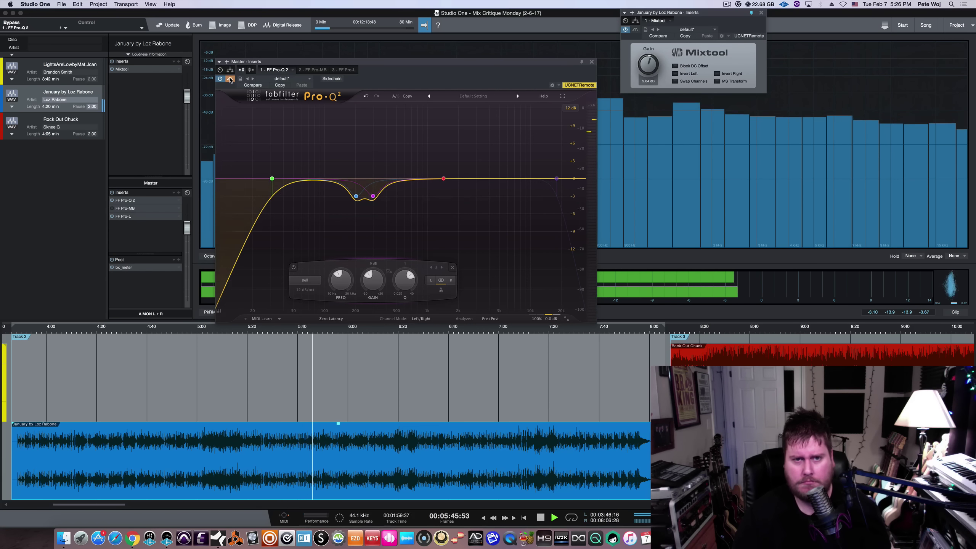
{"action": "left_click", "coordinate": [230, 79]}
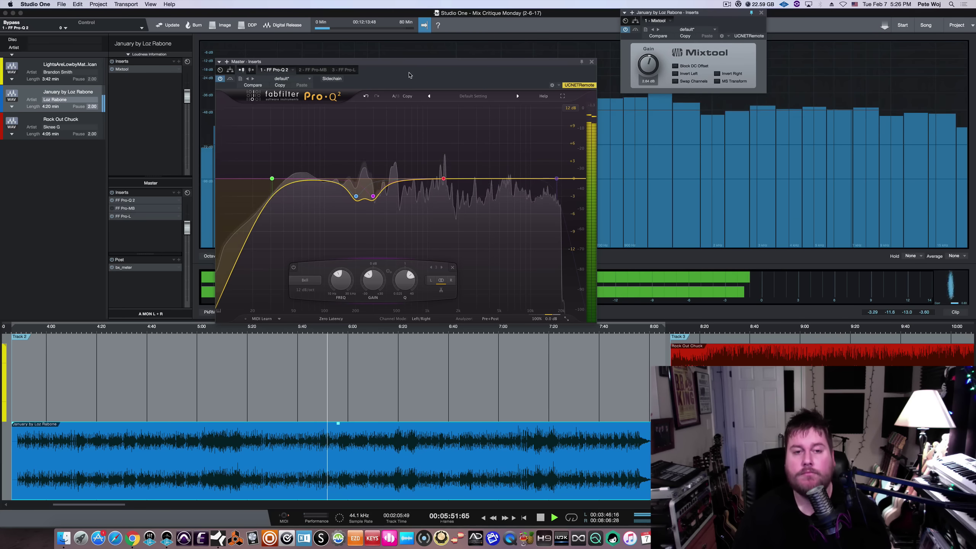
{"action": "key", "text": "space"}
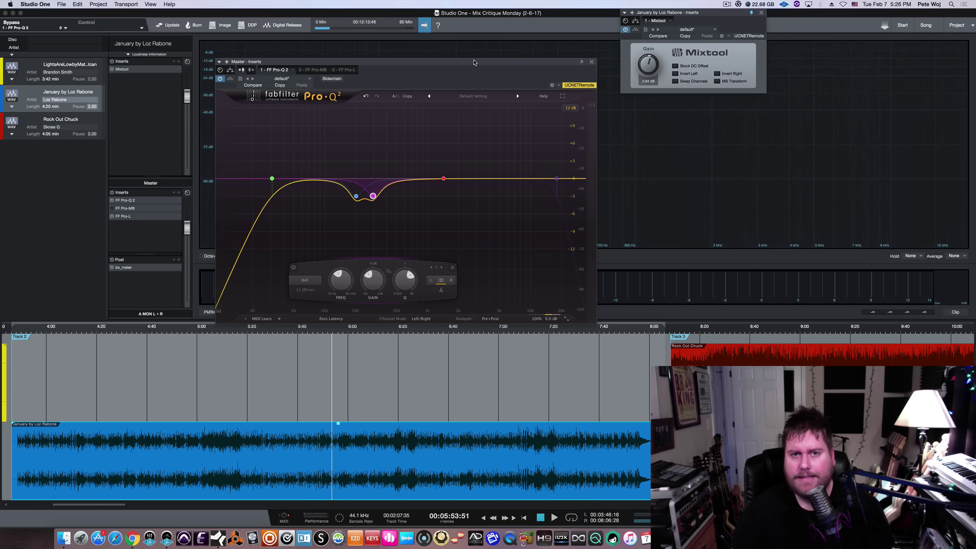
Switch off the master's Pro-Q 2, resume playback, and close the equalizer window.
{"action": "left_click_drag", "start_coordinate": [474, 64], "coordinate": [466, 11]}
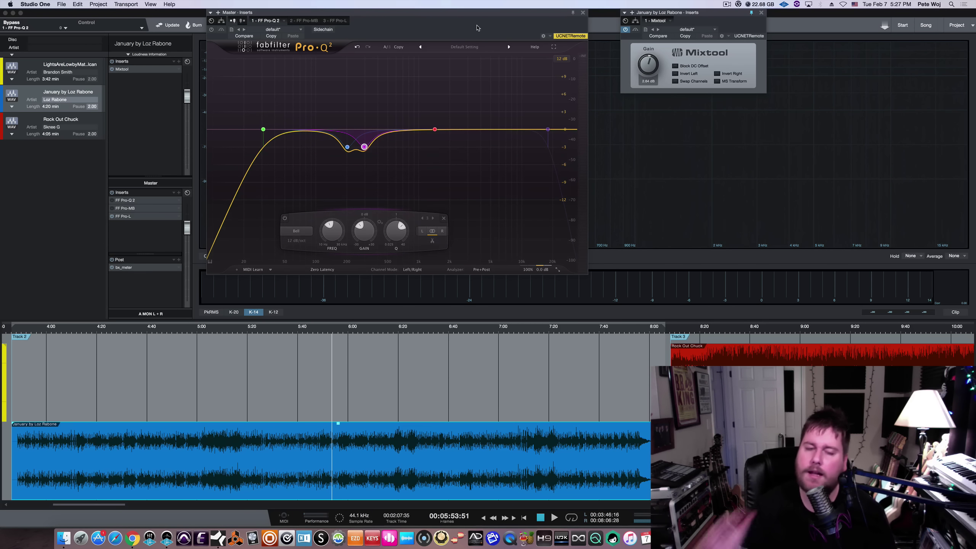
{"action": "key", "text": "space"}
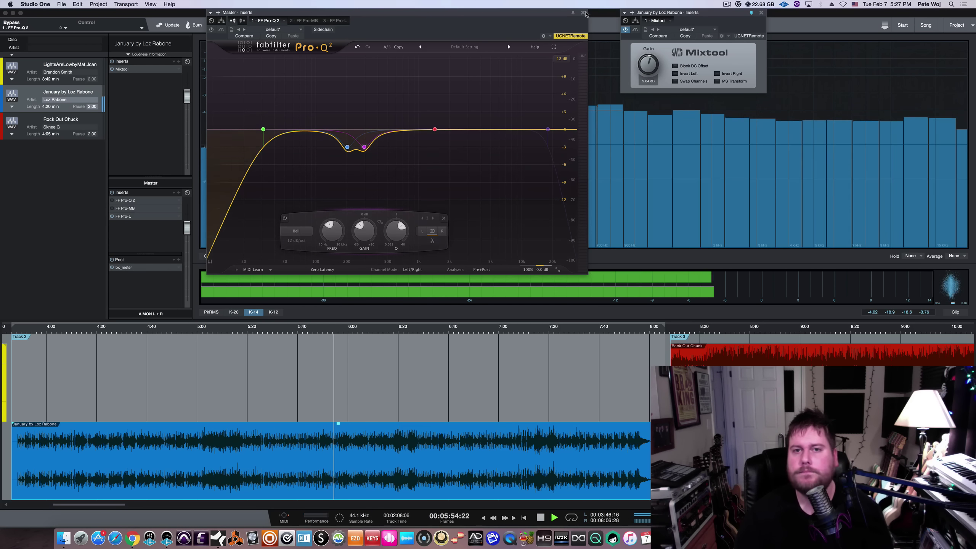
{"action": "key", "text": "super+w"}
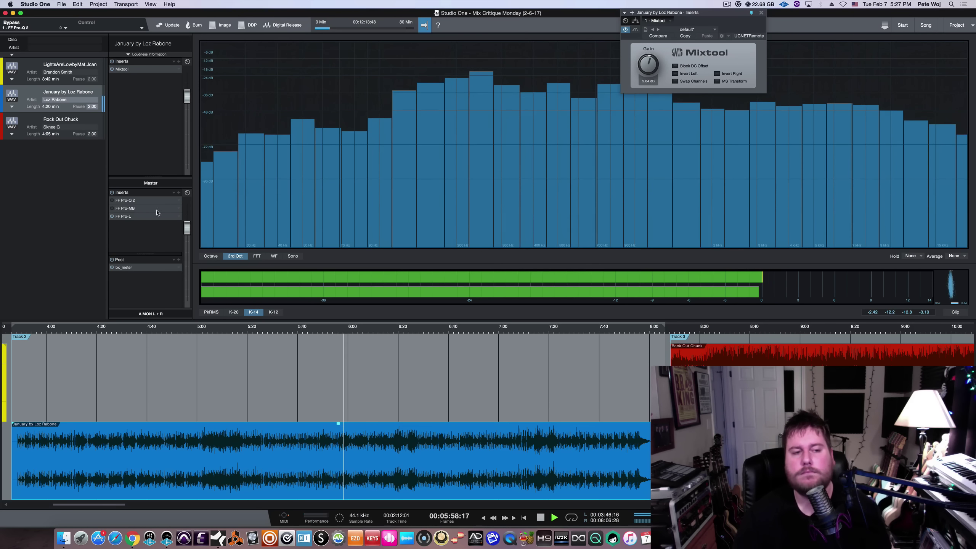
Load the Mix Bus preset "Dynamic Goodness bM" in the master's FF Pro-MB during playback and select all five bands.
{"action": "left_click", "coordinate": [130, 209]}
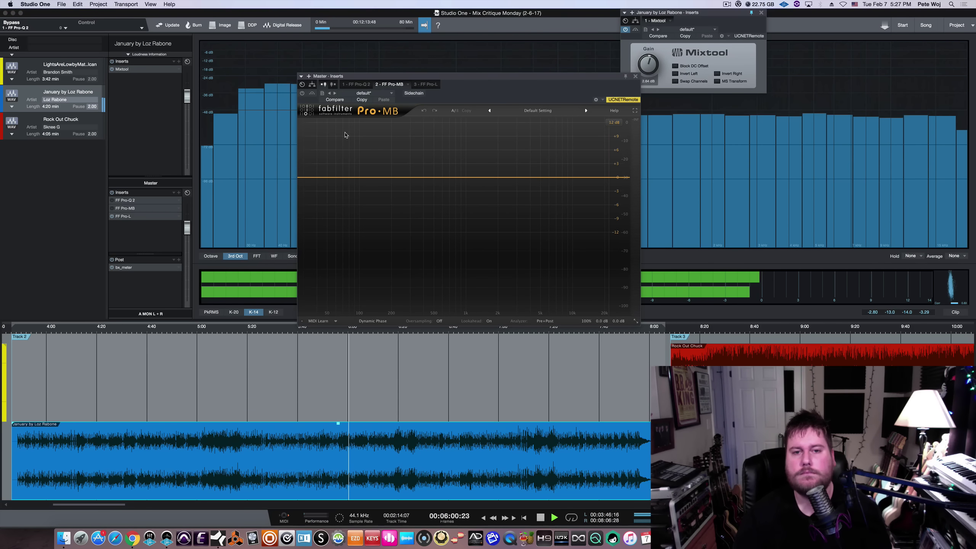
{"action": "left_click_drag", "start_coordinate": [478, 78], "coordinate": [409, 64]}
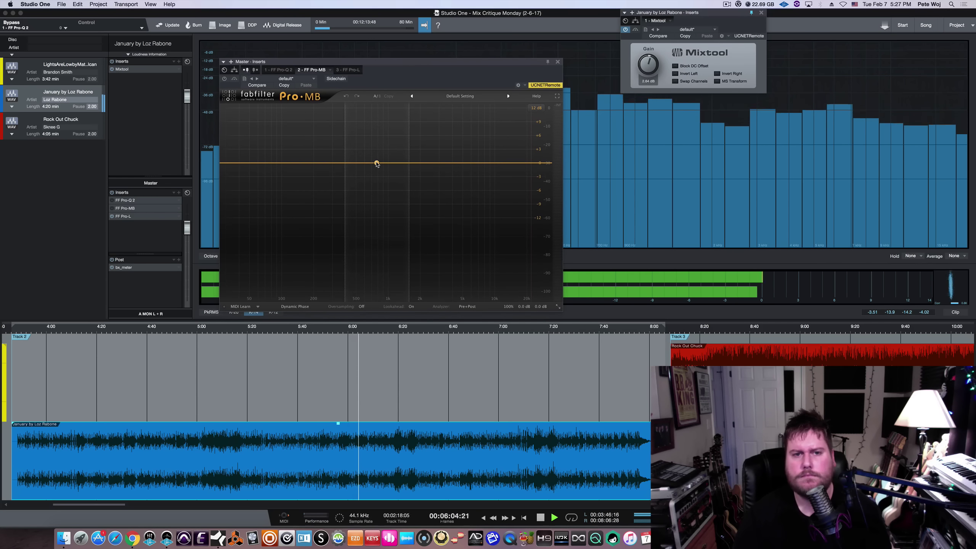
{"action": "left_click", "coordinate": [472, 96]}
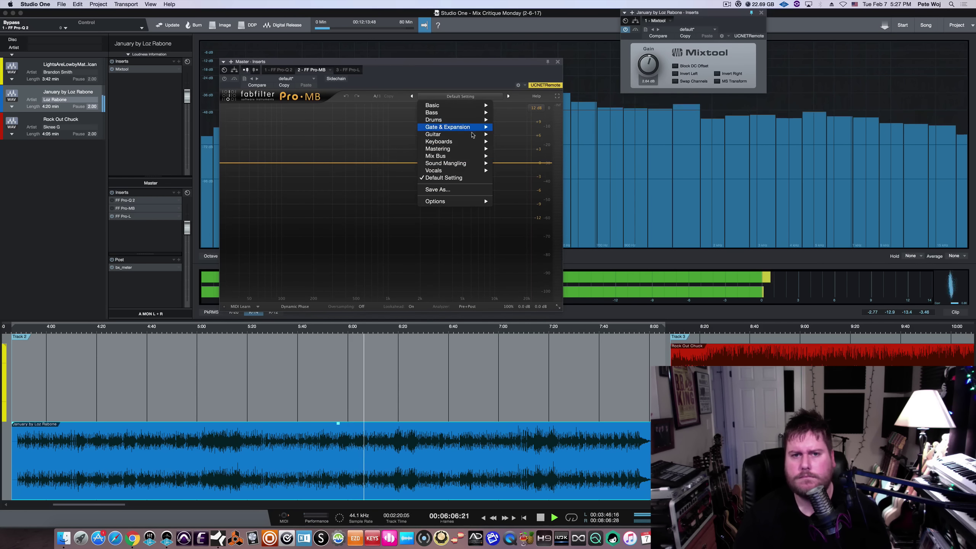
{"action": "mouse_move", "coordinate": [453, 155]}
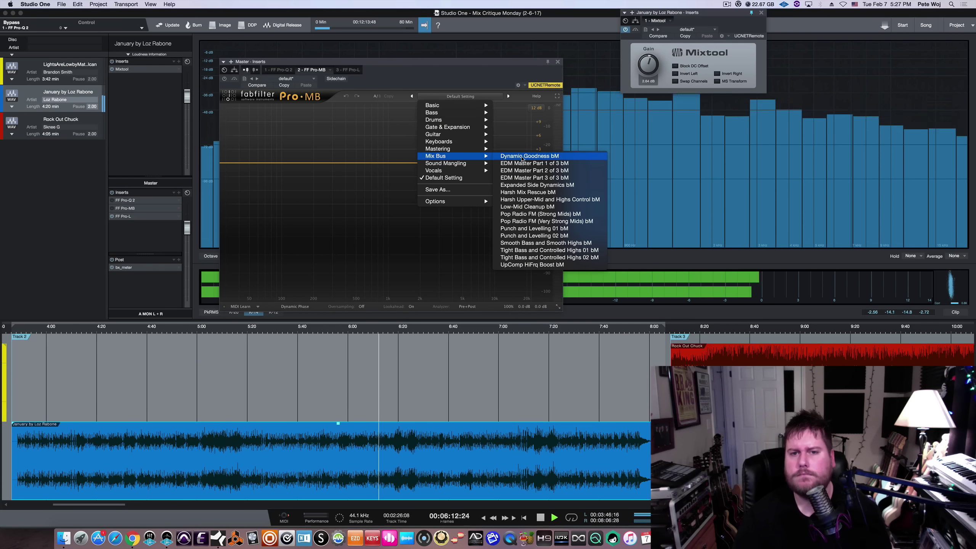
{"action": "left_click", "coordinate": [522, 157]}
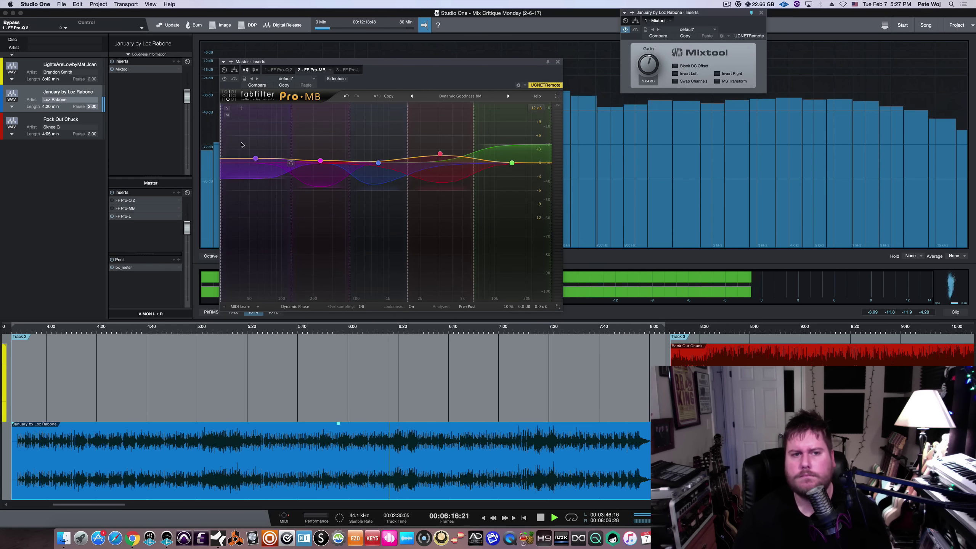
{"action": "left_click_drag", "start_coordinate": [241, 142], "coordinate": [540, 200]}
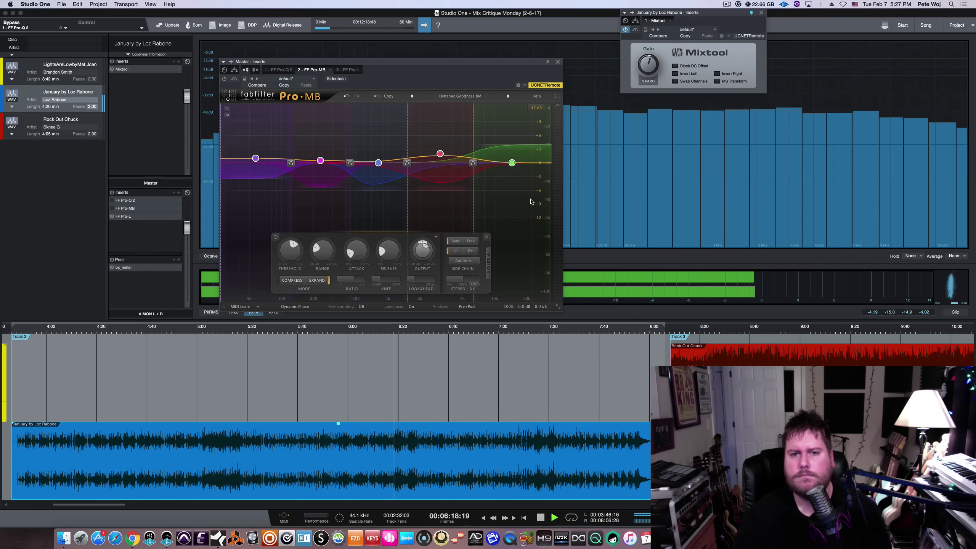
Try a lower threshold on the five selected Pro-MB bands and listen with the multiband compressor switched on.
{"action": "left_click_drag", "start_coordinate": [290, 257], "coordinate": [297, 292]}
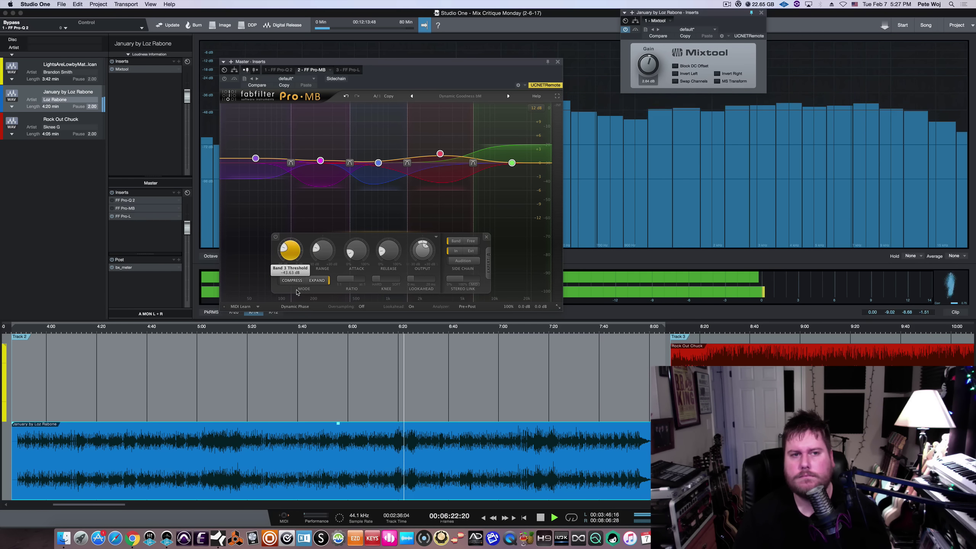
{"action": "left_click", "coordinate": [225, 80]}
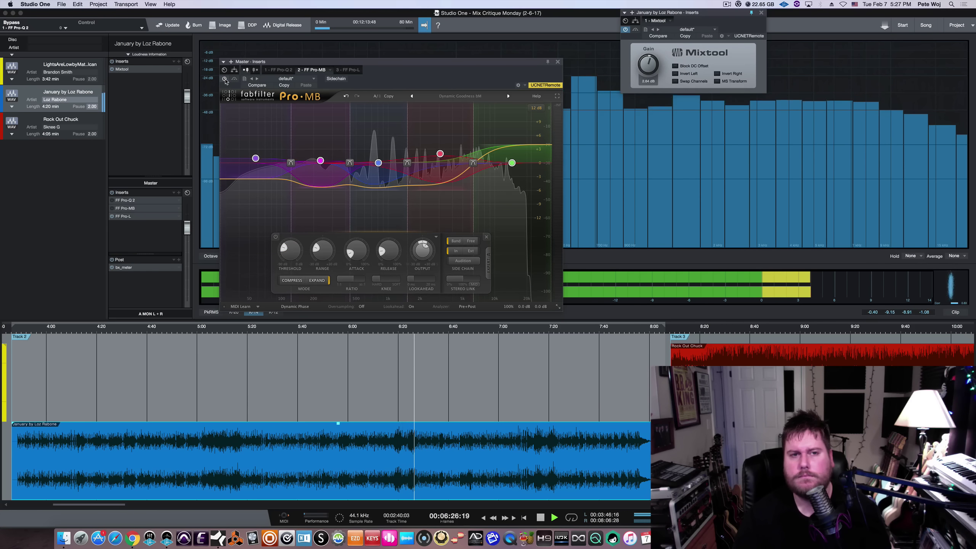
Load the Mix Bus preset "Low-Mid Cleanup bM" in the master's Pro-MB.
{"action": "left_click", "coordinate": [459, 96]}
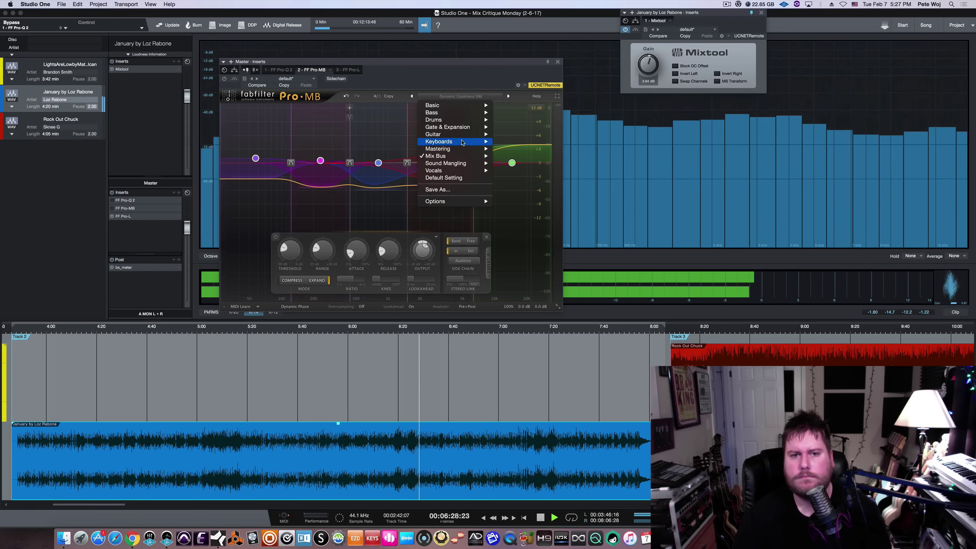
{"action": "mouse_move", "coordinate": [466, 157]}
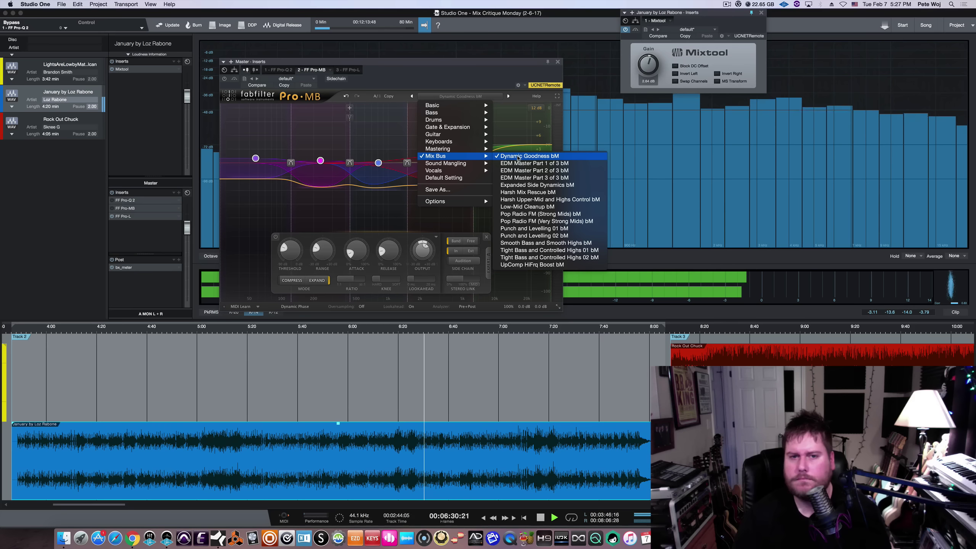
{"action": "left_click", "coordinate": [529, 208]}
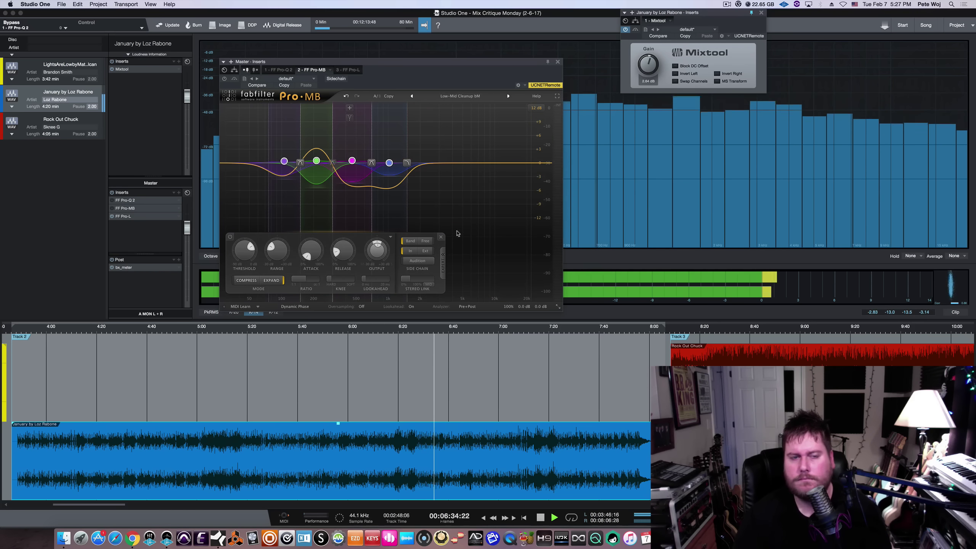
Switch on Pro-MB, set the band 2 threshold to -14.01 dB, and move the plug-in window slightly aside.
{"action": "left_click", "coordinate": [224, 79]}
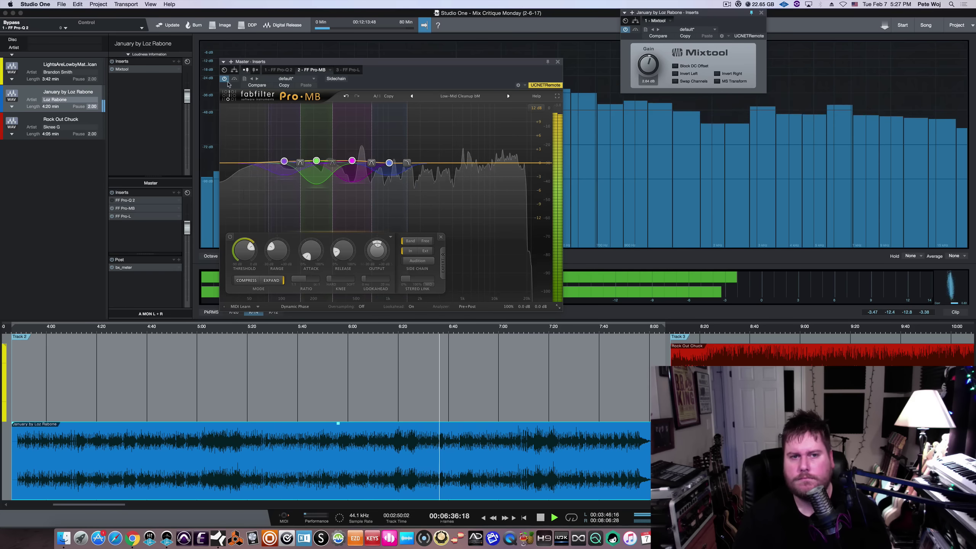
{"action": "mouse_move", "coordinate": [244, 250]}
{"action": "left_mouse_down"}
{"action": "mouse_move", "coordinate": [242, 231]}
{"action": "mouse_move", "coordinate": [244, 246]}
{"action": "left_mouse_up"}
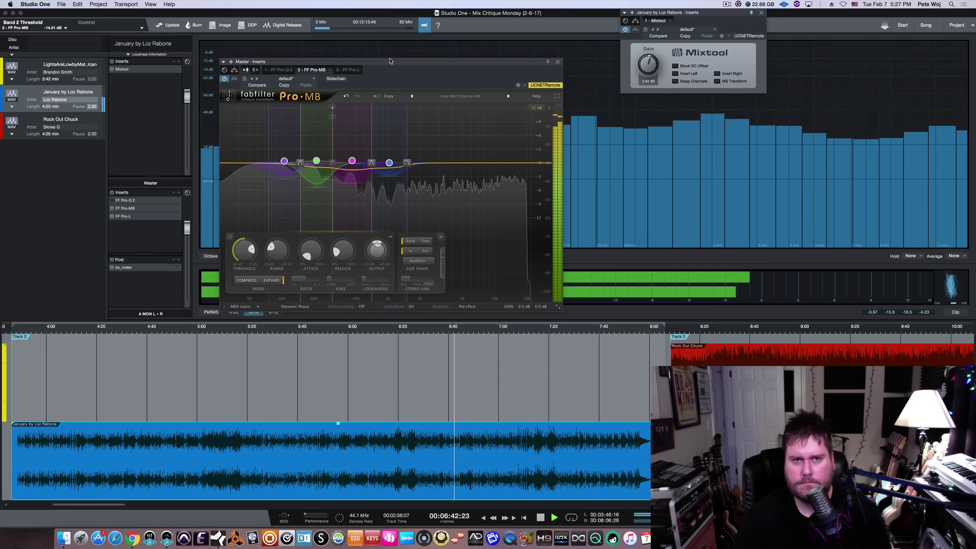
{"action": "left_click_drag", "start_coordinate": [390, 62], "coordinate": [410, 56]}
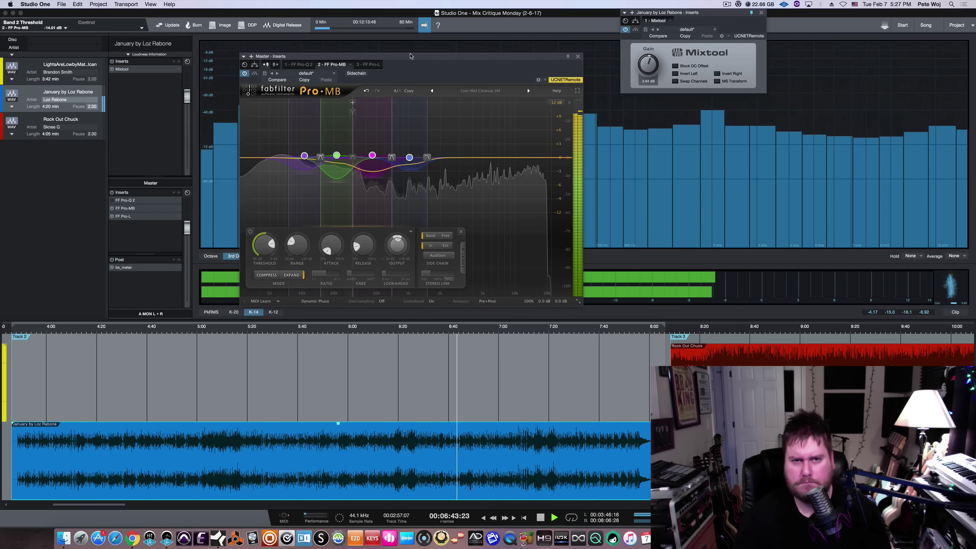
Compare the playing mix with Pro-MB repeatedly bypassed and re-enabled, and stop playback at about 7:00.
{"action": "left_click", "coordinate": [255, 74]}
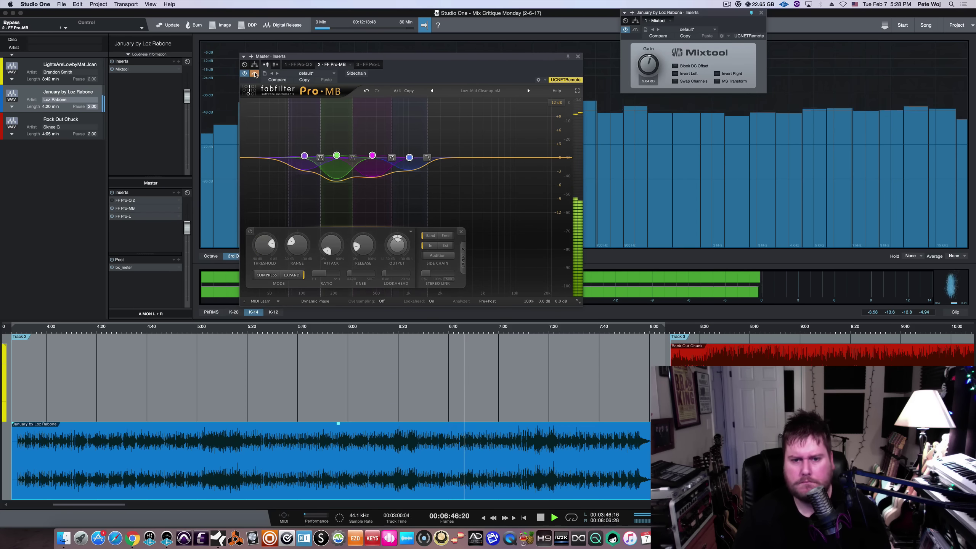
{"action": "left_click", "coordinate": [255, 73]}
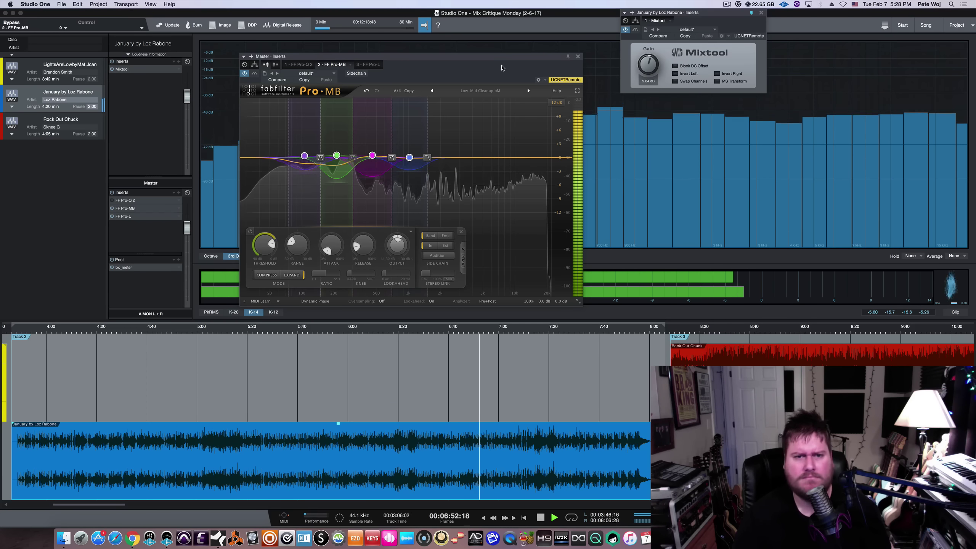
{"action": "left_click", "coordinate": [255, 74]}
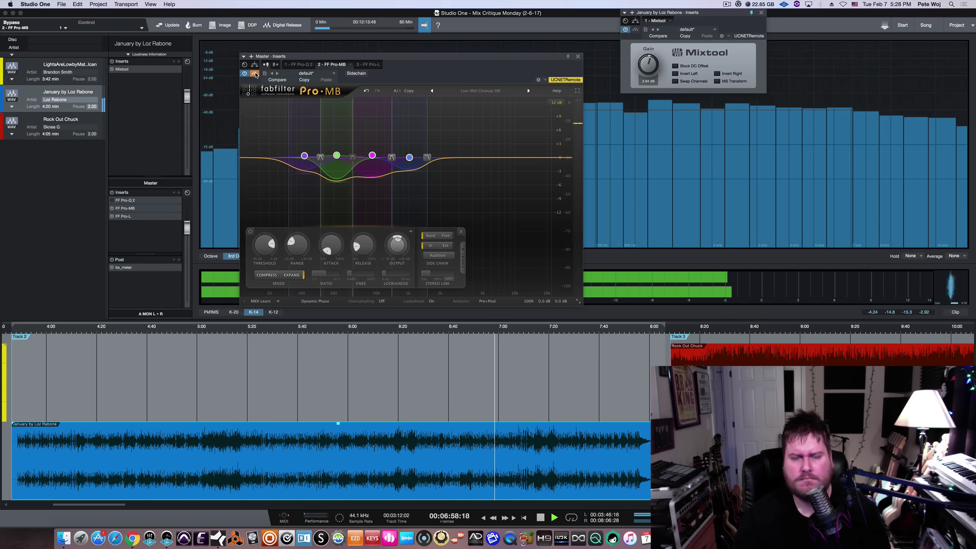
{"action": "left_click", "coordinate": [255, 74]}
{"action": "key", "text": "space"}
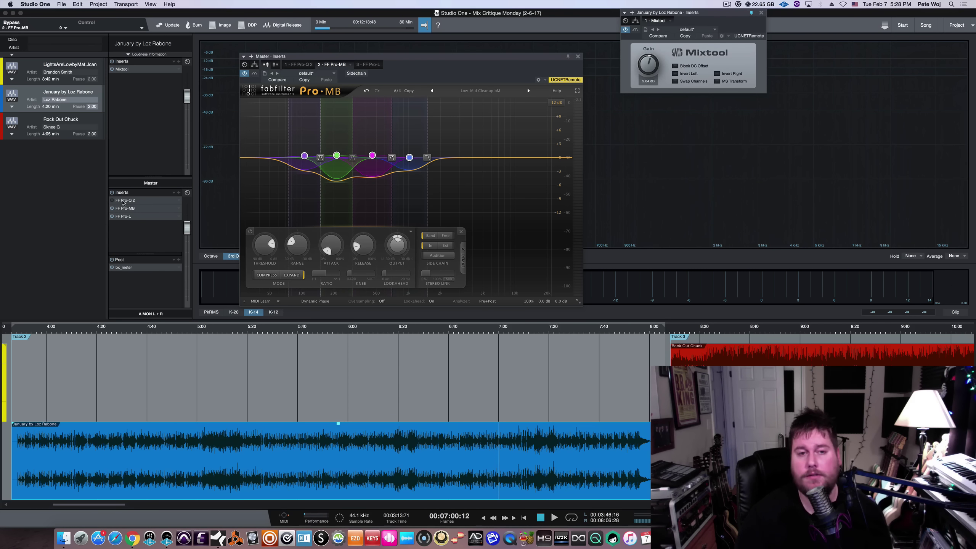
Replay the song from about 6:30, compare it with Pro-MB bypassed and active, and stop playback.
{"action": "key", "text": "space"}
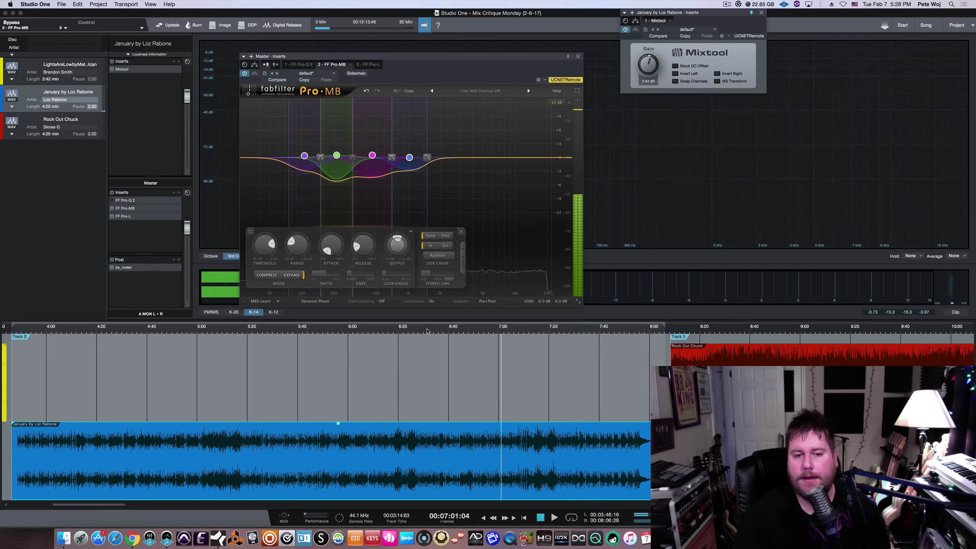
{"action": "left_click", "coordinate": [428, 330]}
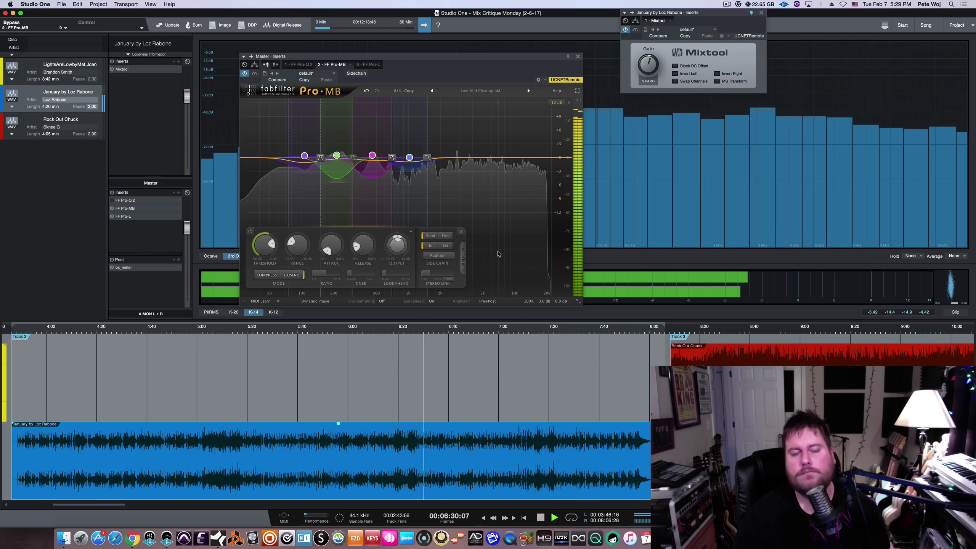
{"action": "left_click", "coordinate": [244, 74]}
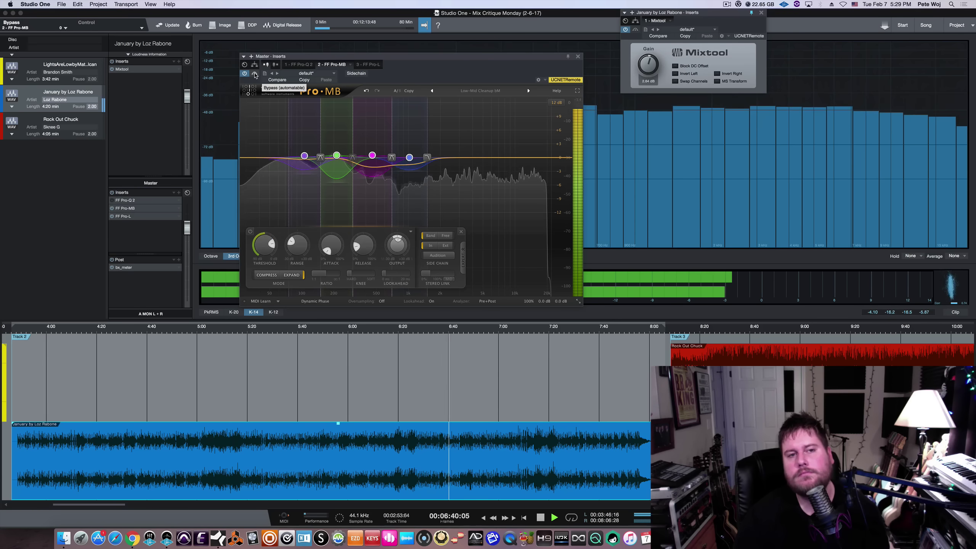
{"action": "left_click", "coordinate": [255, 74]}
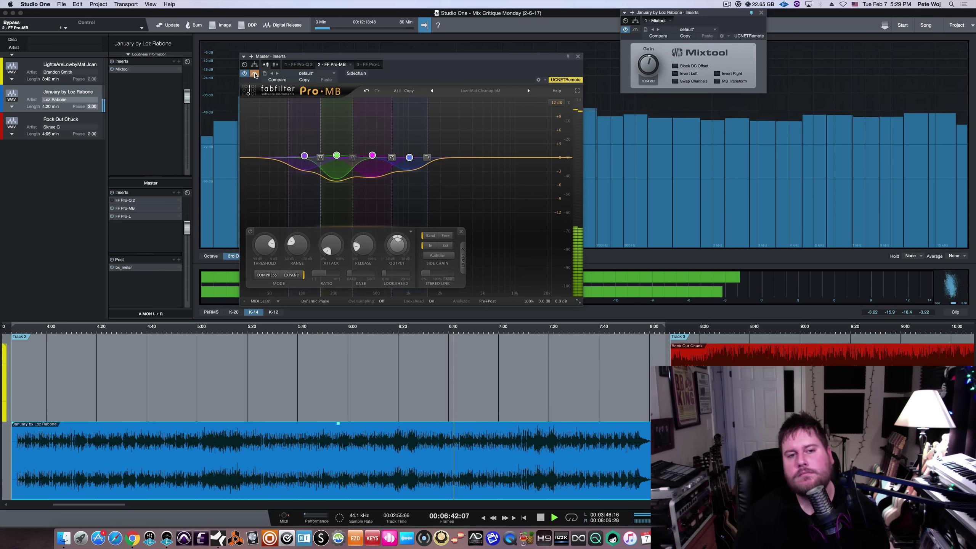
{"action": "left_click", "coordinate": [255, 74]}
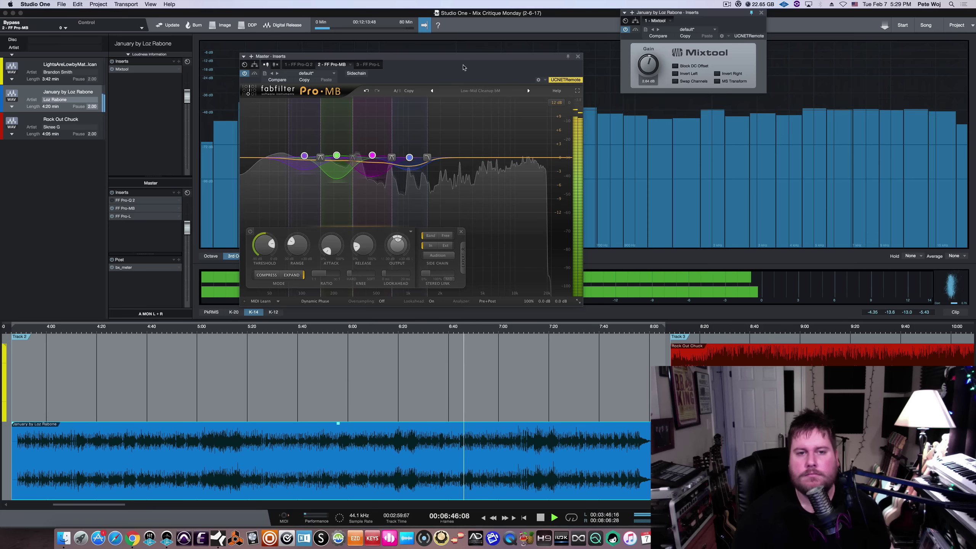
{"action": "key", "text": "space"}
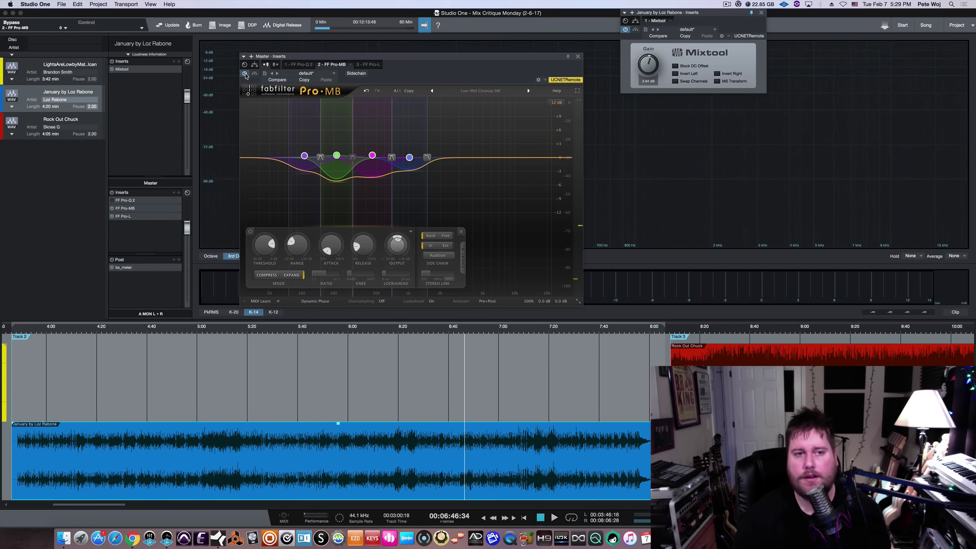
Switch off and close Pro-MB, and lower the song's Mixtool gain to 1.68 dB during playback from about 6:35.
{"action": "left_click", "coordinate": [578, 57]}
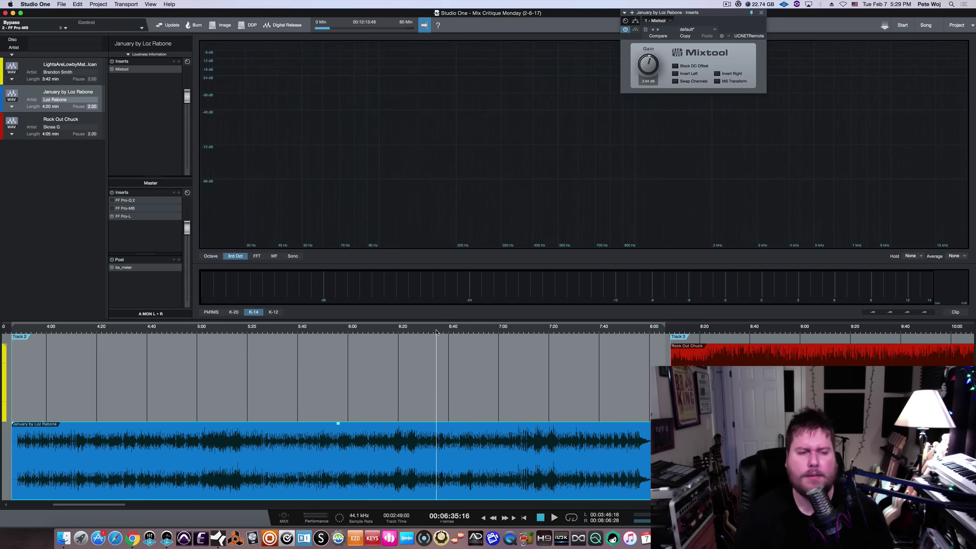
{"action": "key", "text": "space"}
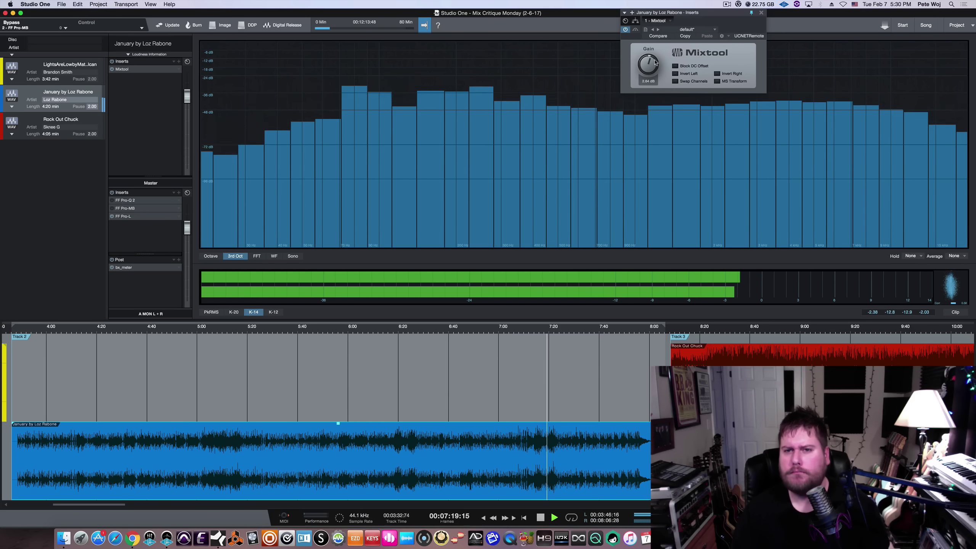
{"action": "scroll", "coordinate": [652, 65], "scroll_direction": "down", "scroll_amount": 5}
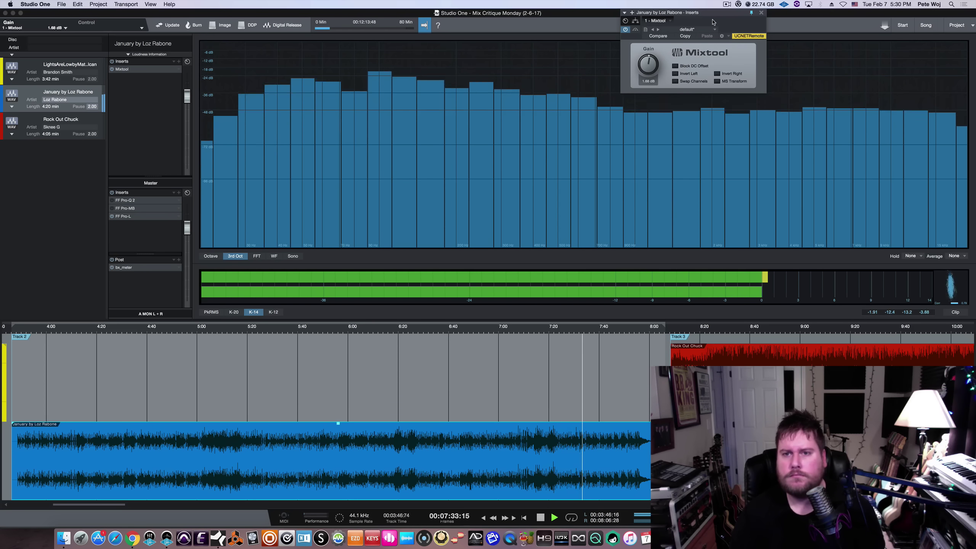
Pause the song at about 7:33, and play the rest through to its end at about 8:06.
{"action": "key", "text": "space"}
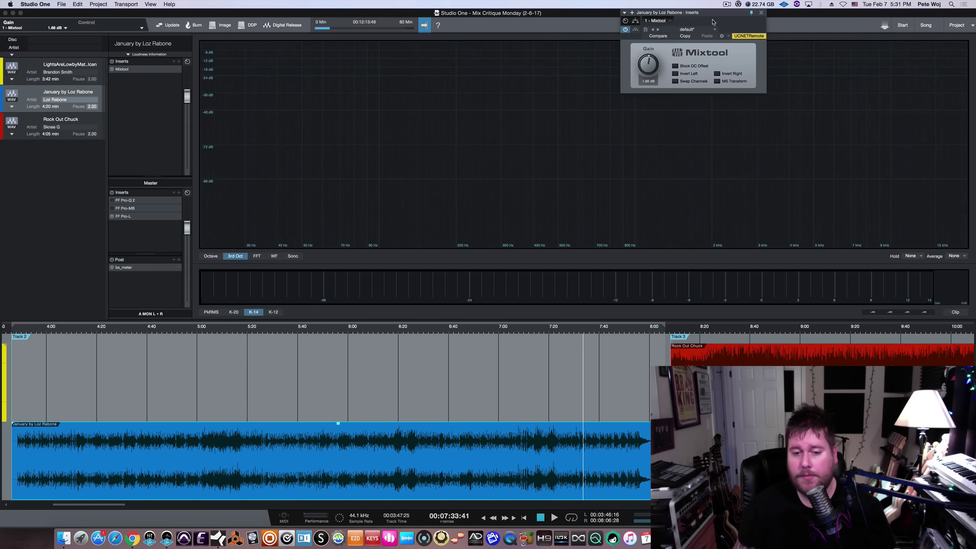
{"action": "key", "text": "space"}
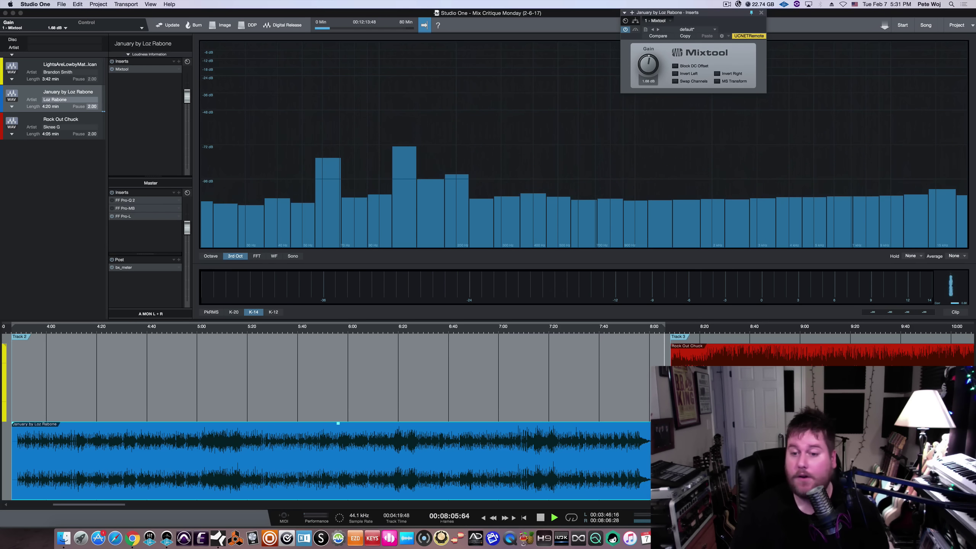
{"action": "key", "text": "space"}
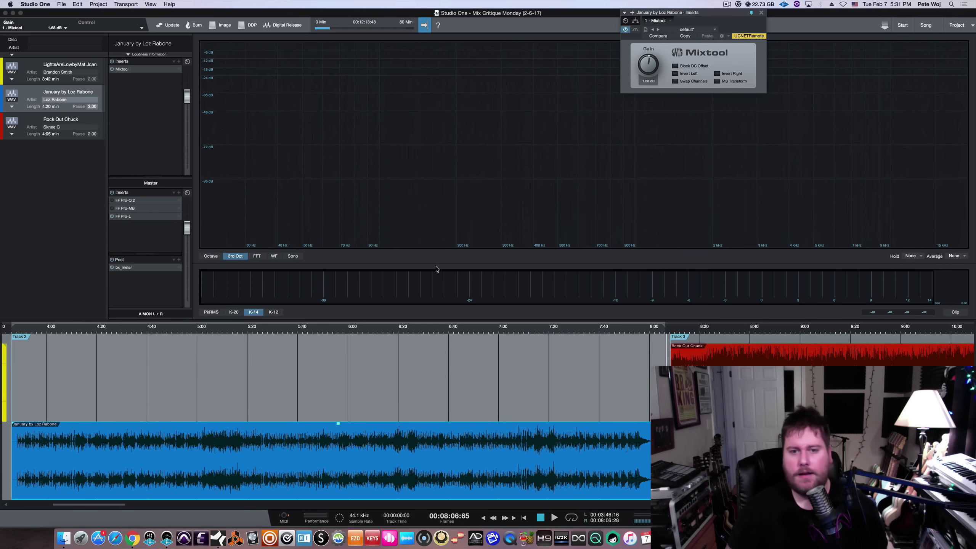
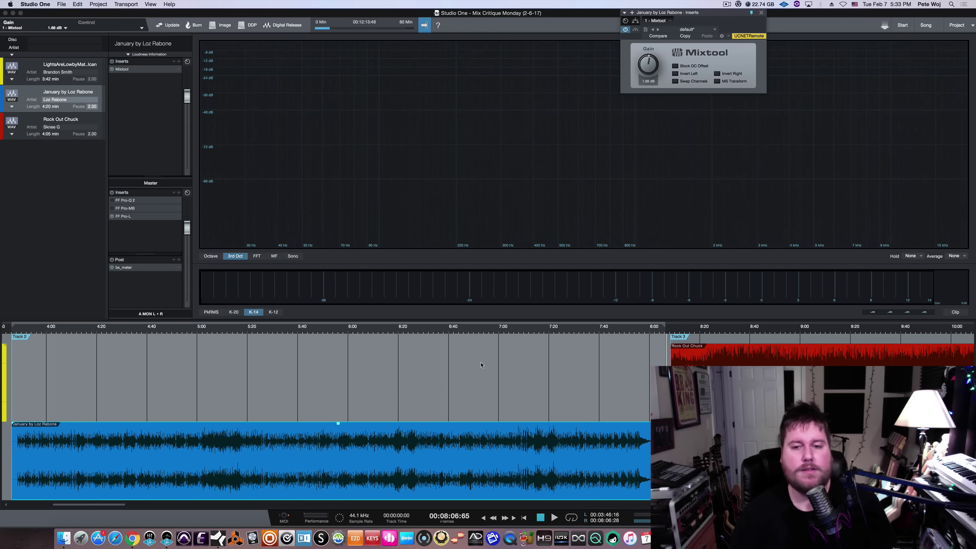
Select the "Rock Out Chuck" track in the timeline and play it from its start.
{"action": "scroll", "coordinate": [459, 359], "scroll_direction": "right", "scroll_amount": 10}
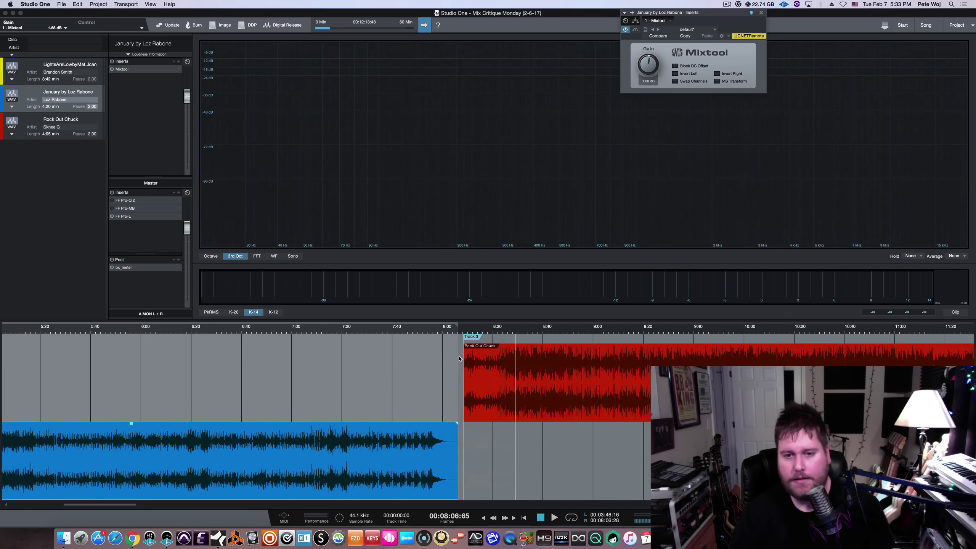
{"action": "scroll", "coordinate": [459, 359], "scroll_direction": "right", "scroll_amount": 4}
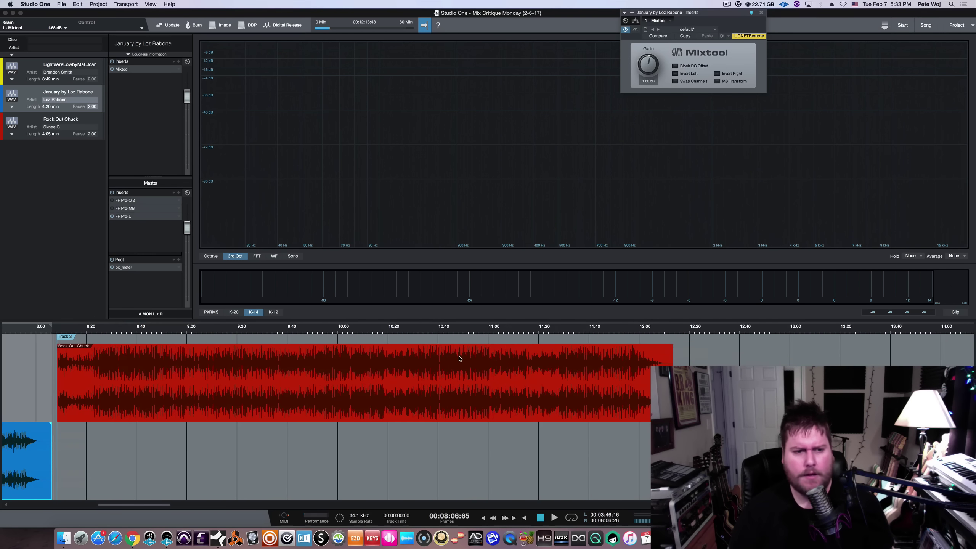
{"action": "left_click", "coordinate": [316, 412]}
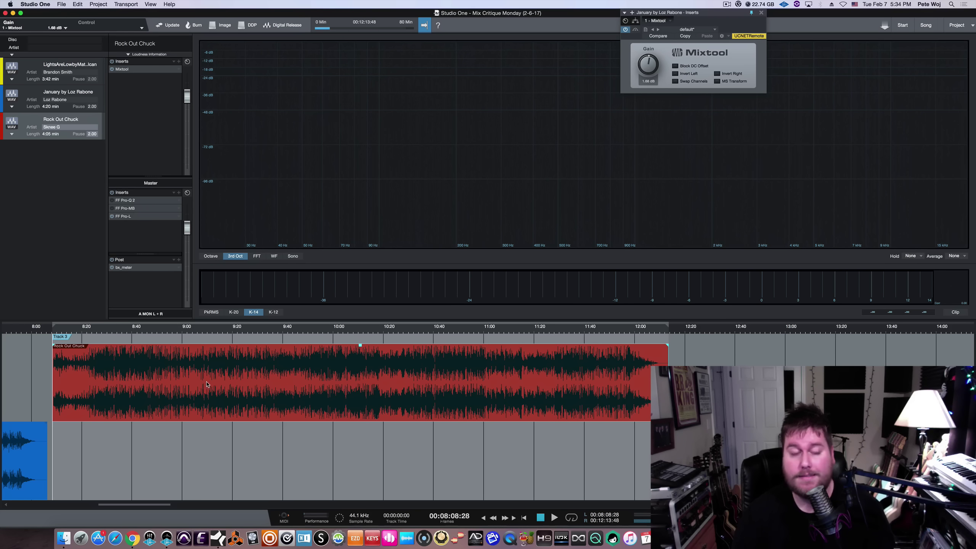
{"action": "key", "text": "space"}
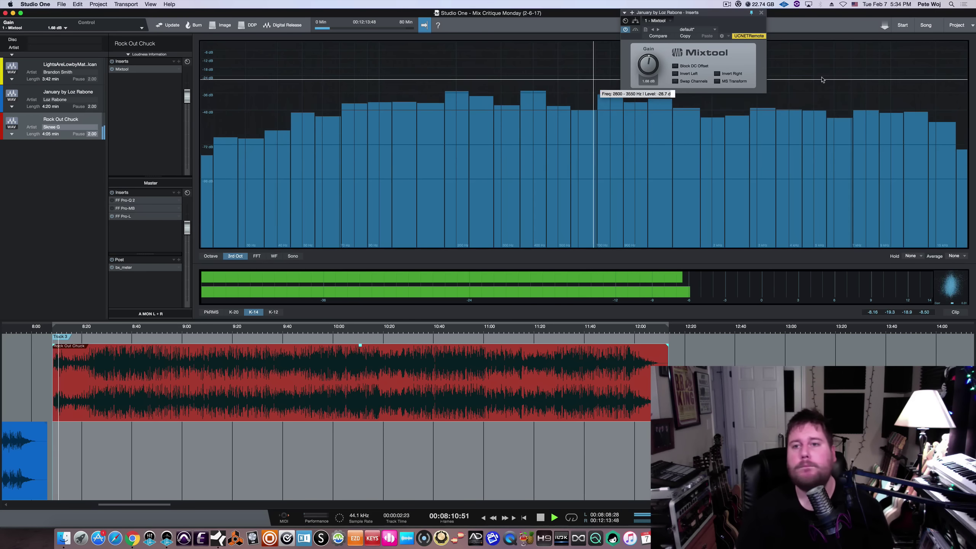
Close the previous song's Mixtool and open the one on "Rock Out Chuck", placing its window over the spectrum display's upper edge.
{"action": "left_click", "coordinate": [761, 12]}
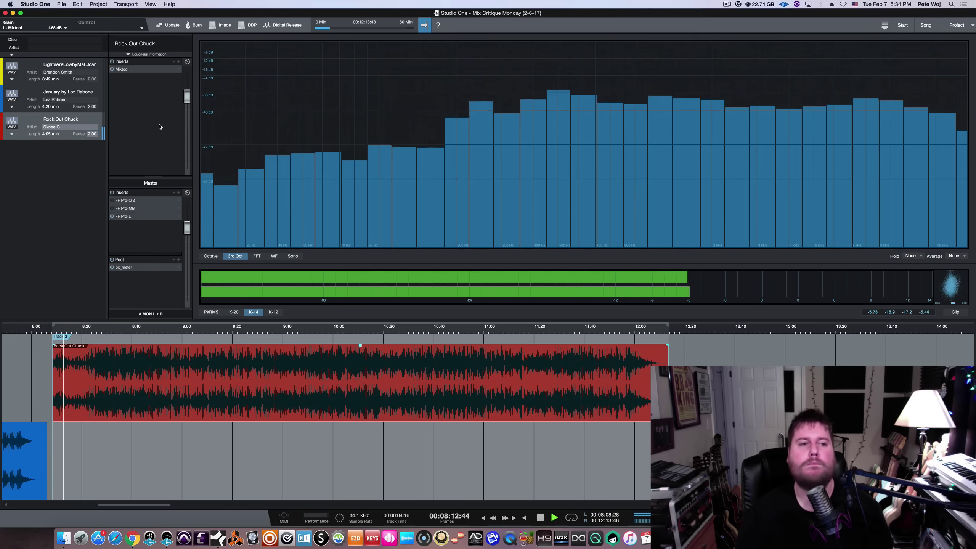
{"action": "left_click", "coordinate": [121, 69]}
{"action": "left_click_drag", "start_coordinate": [550, 42], "coordinate": [695, 15]}
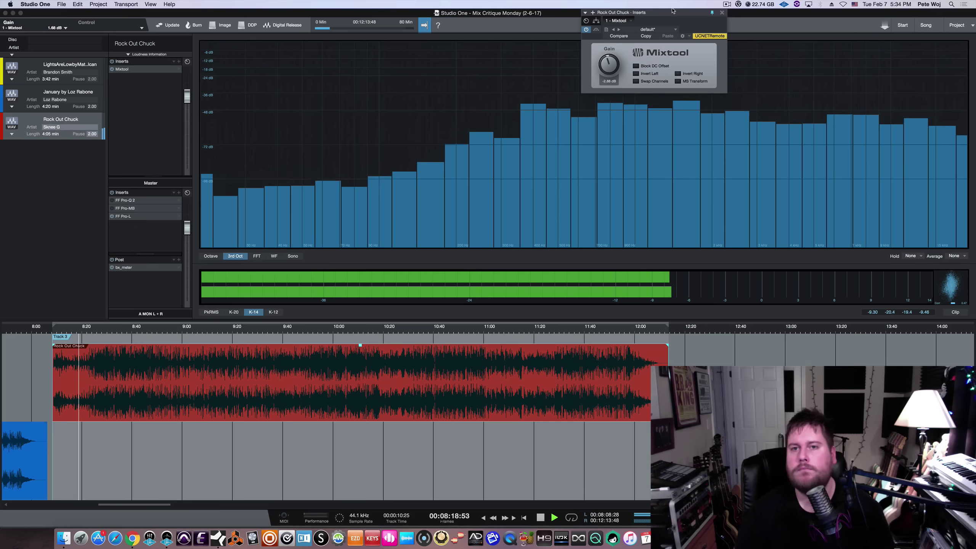
{"action": "left_click_drag", "start_coordinate": [672, 12], "coordinate": [703, 11]}
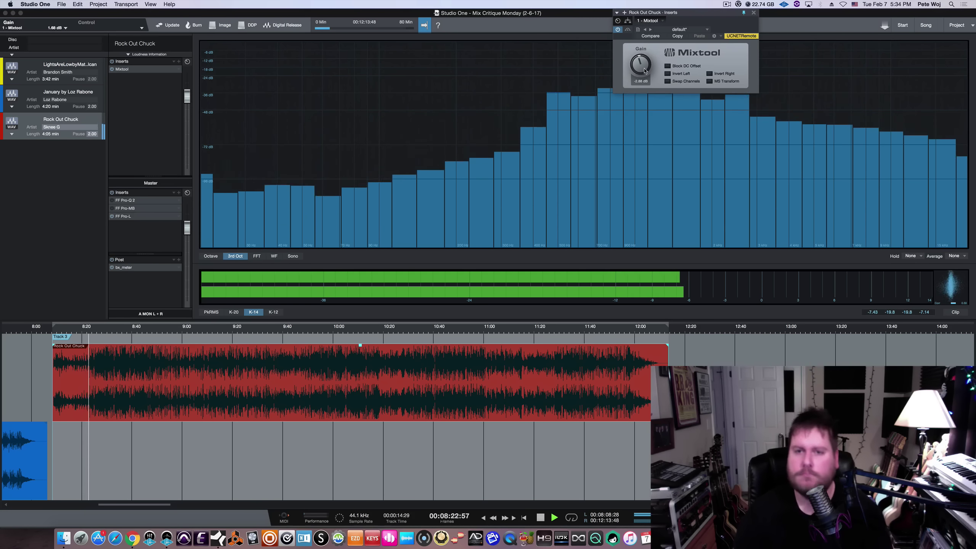
Set the Mixtool gain of "Rock Out Chuck" to -2.40 dB during playback, and stop the song at about 9:03.
{"action": "left_click_drag", "start_coordinate": [645, 66], "coordinate": [644, 63]}
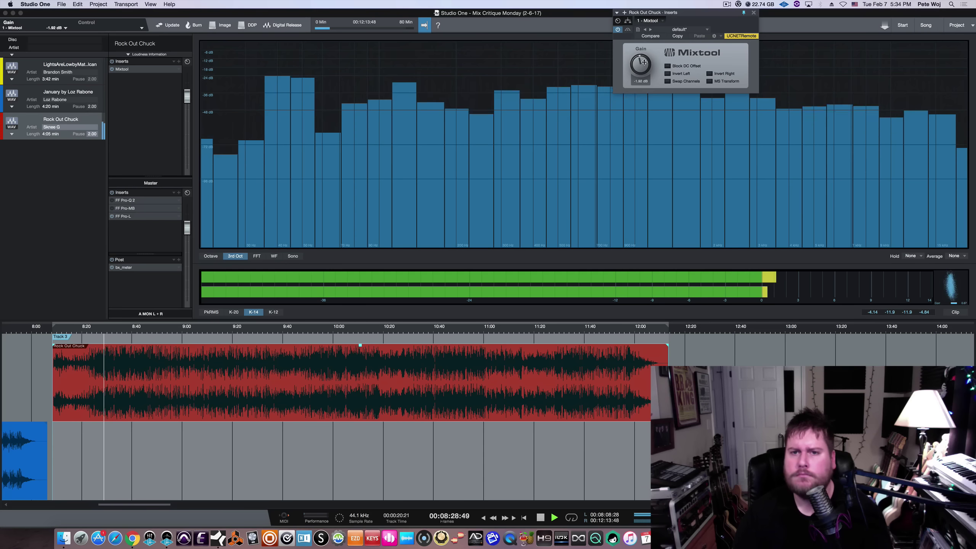
{"action": "left_click_drag", "start_coordinate": [645, 64], "coordinate": [645, 65]}
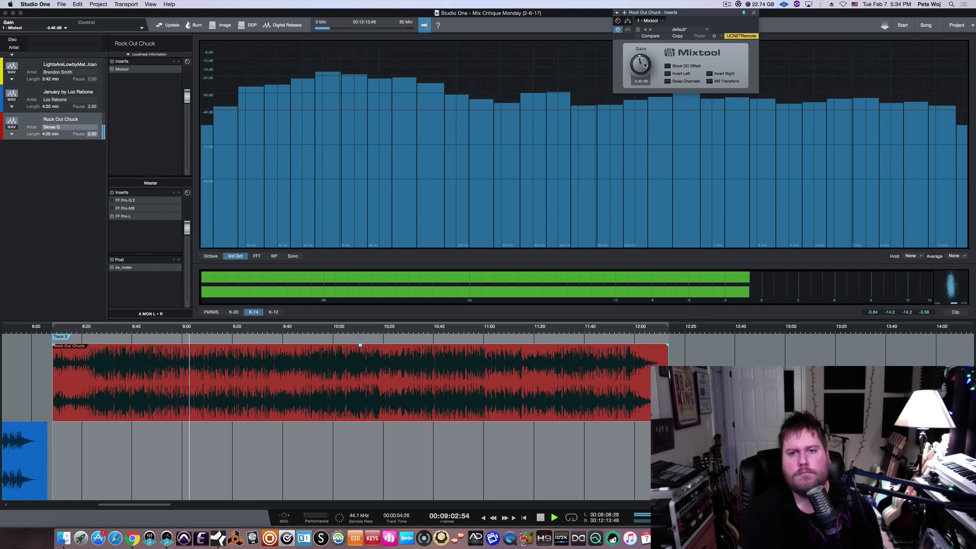
{"action": "key", "text": "space"}
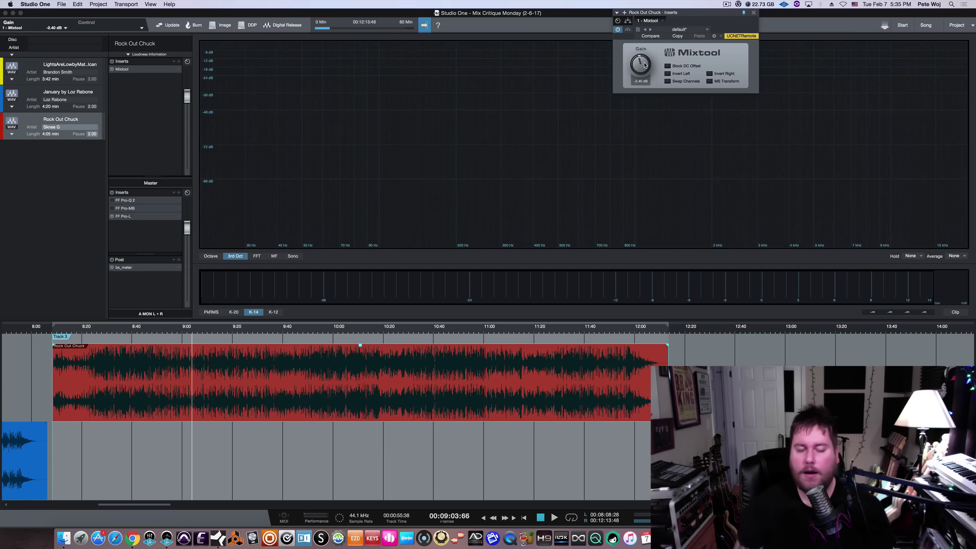
Play "Rock Out Chuck" from about 9:03 to 10:27, with a pause at about 9:28.
{"action": "key", "text": "space"}
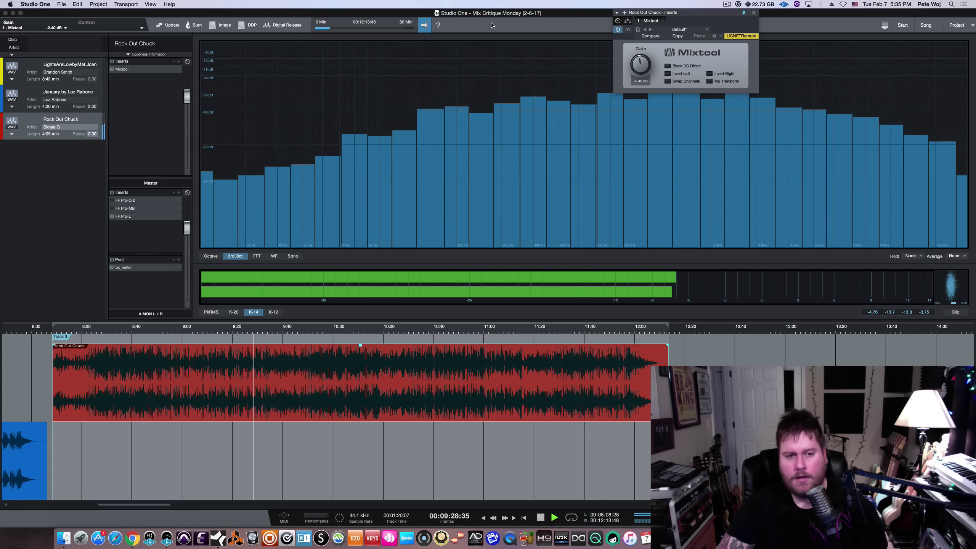
{"action": "key", "text": "space"}
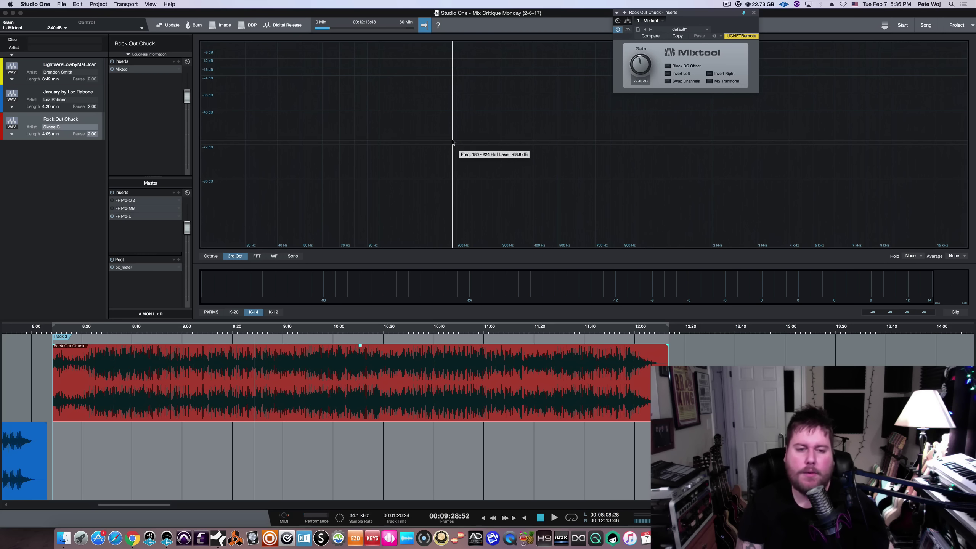
{"action": "key", "text": "space"}
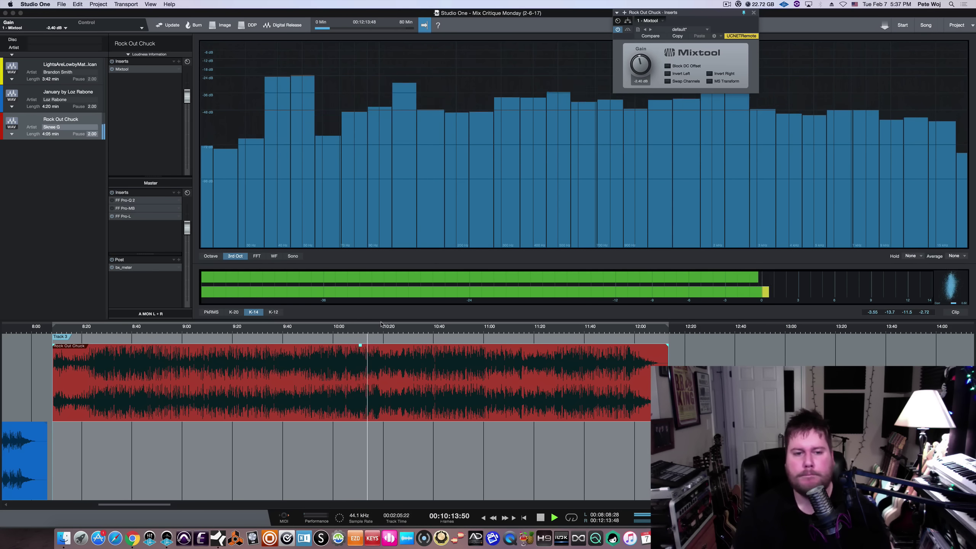
{"action": "scroll", "coordinate": [350, 392], "scroll_direction": "right", "scroll_amount": 2}
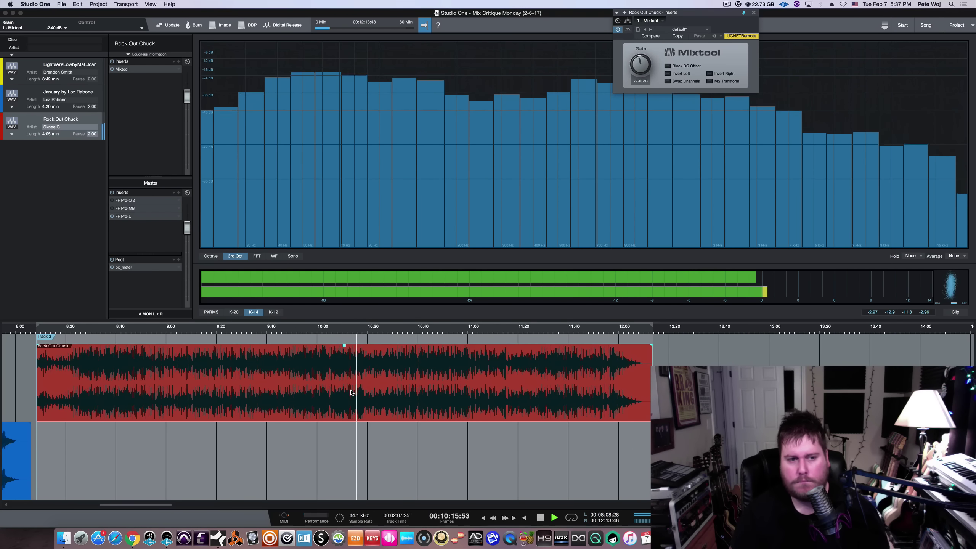
{"action": "scroll", "coordinate": [351, 392], "scroll_direction": "right", "scroll_amount": 2}
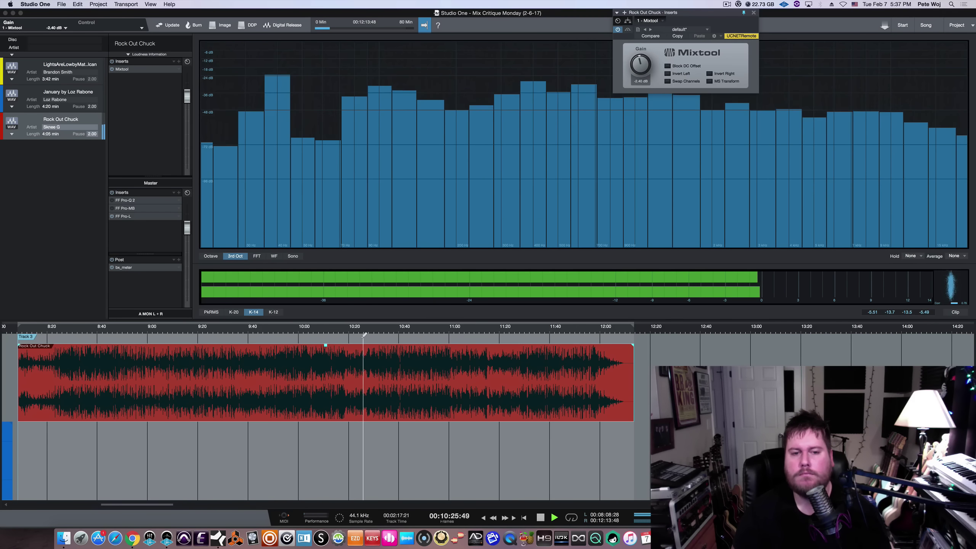
{"action": "key", "text": "space"}
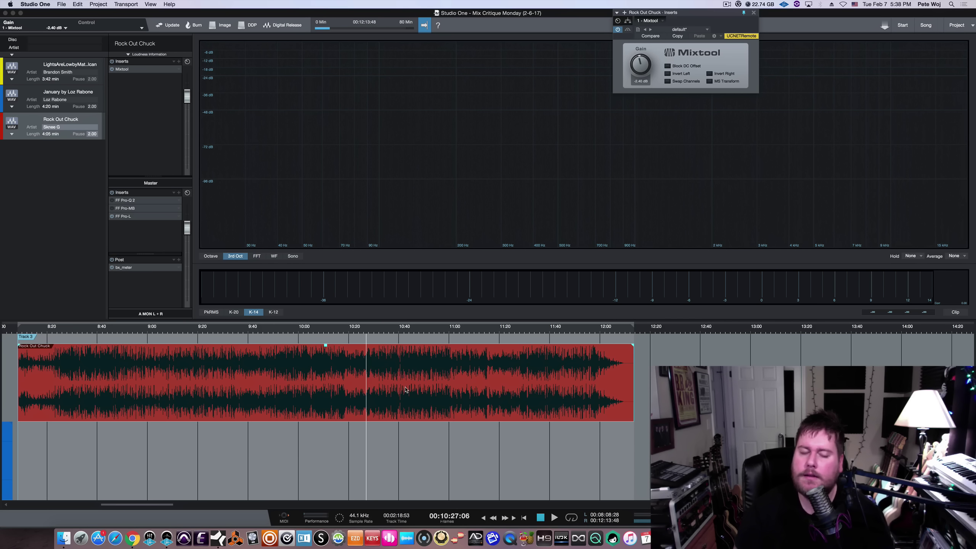
Replay the passage around 10:27, pause at about 10:29, and resume playback toward 11:00.
{"action": "left_click", "coordinate": [364, 333]}
{"action": "key", "text": "space"}
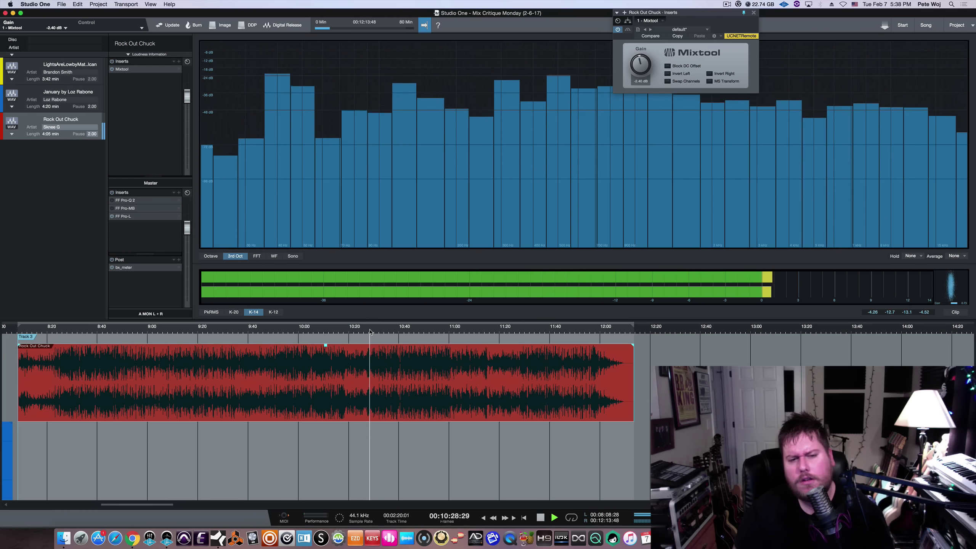
{"action": "key", "text": "space"}
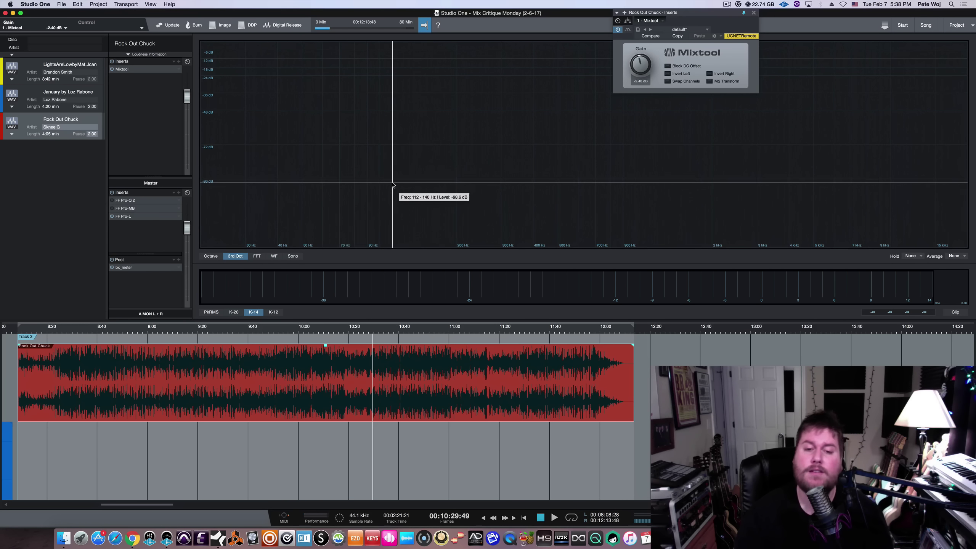
{"action": "key", "text": "space"}
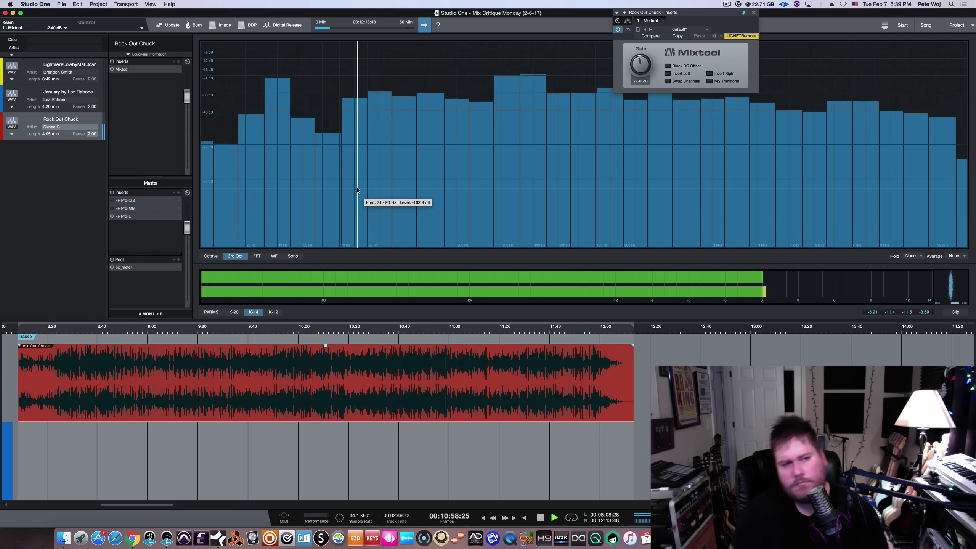
Open Pro-Q 2 on the master, reload its Default Setting preset, and select the 20 Hz low-cut band.
{"action": "left_click", "coordinate": [133, 200]}
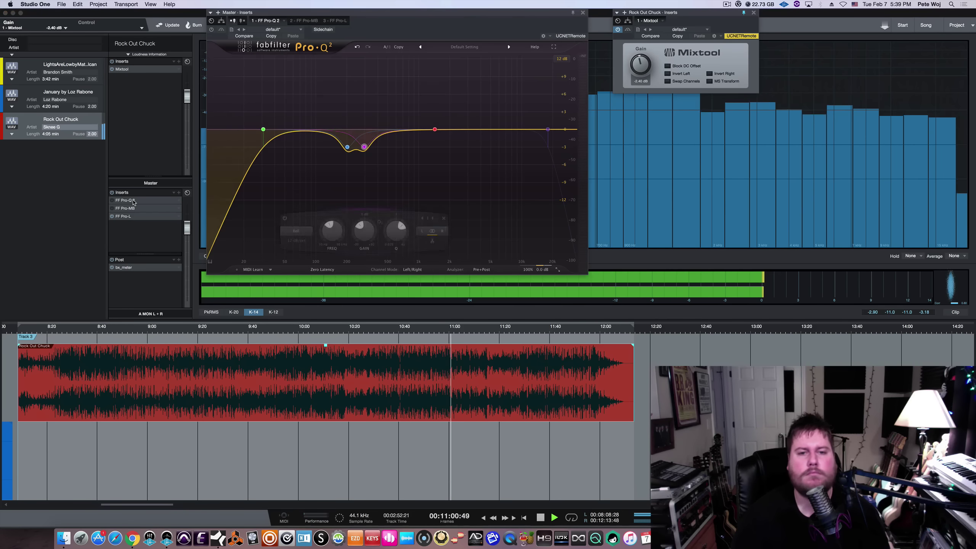
{"action": "left_click", "coordinate": [474, 46]}
{"action": "left_click", "coordinate": [468, 113]}
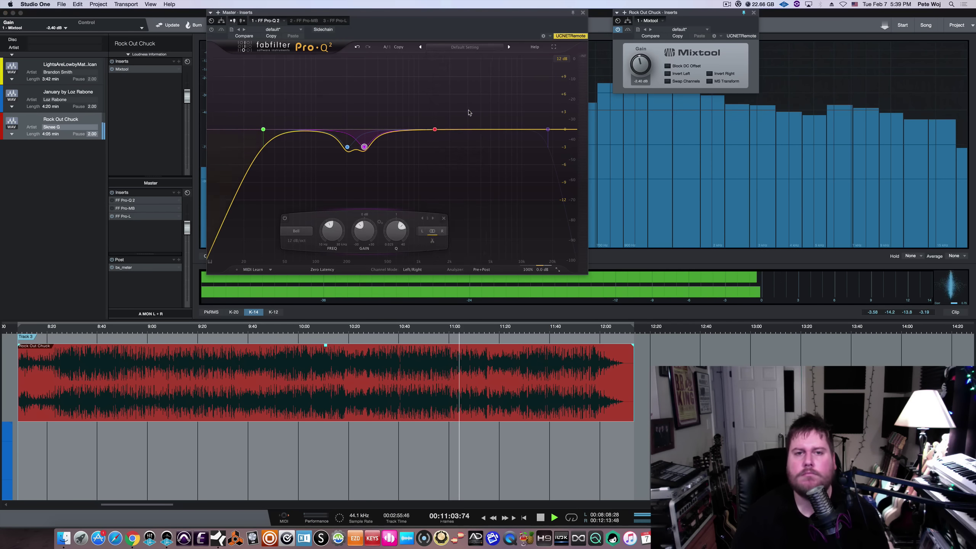
{"action": "left_click", "coordinate": [245, 130]}
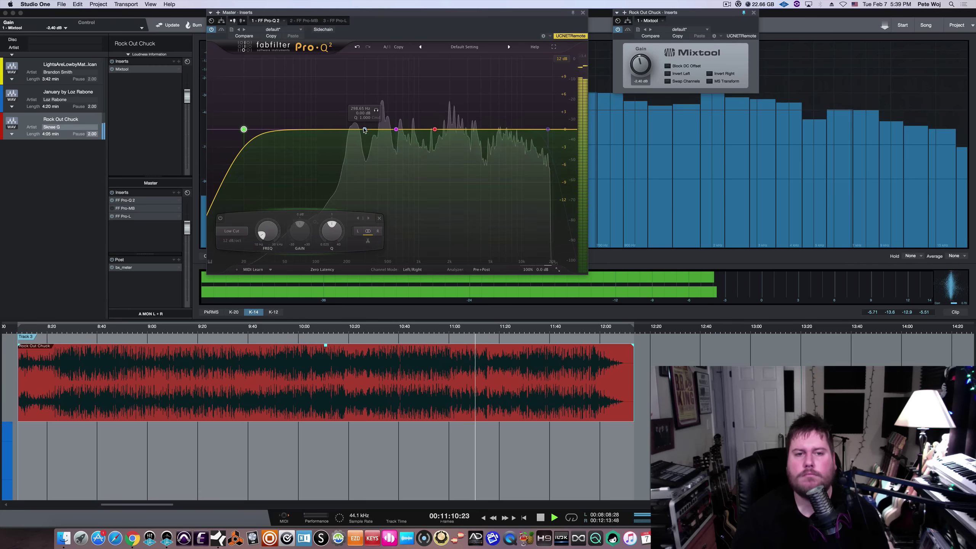
Boost band 2 of Pro-Q 2 by about 8.5 dB at about 460 Hz and audition it from about 11:09.
{"action": "left_click_drag", "start_coordinate": [364, 130], "coordinate": [386, 78]}
{"action": "key", "text": "space"}
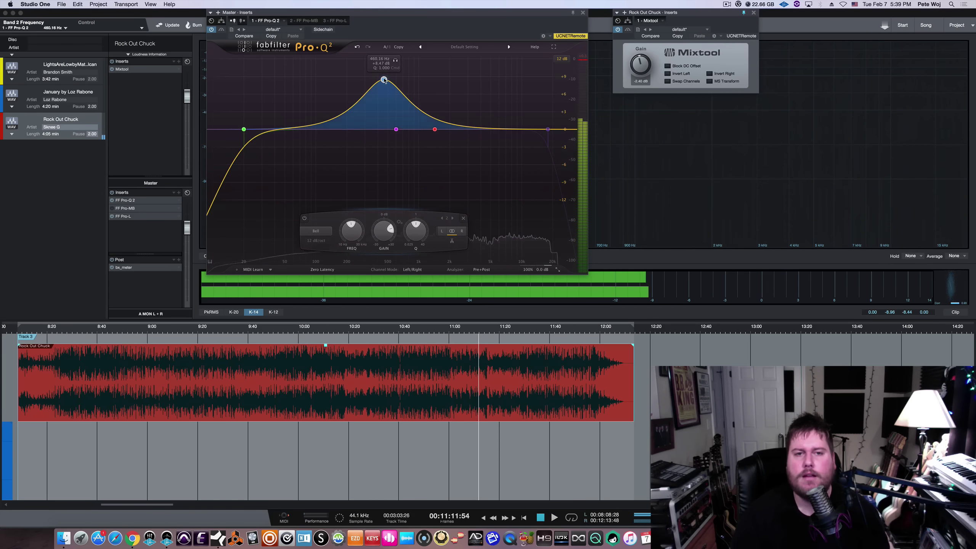
{"action": "left_click", "coordinate": [475, 331]}
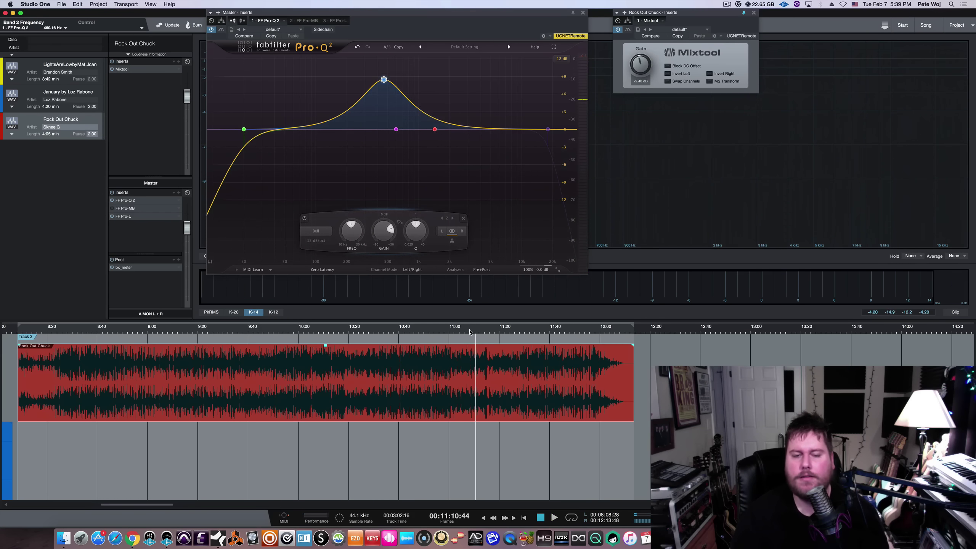
{"action": "left_click", "coordinate": [471, 332]}
{"action": "key", "text": "space"}
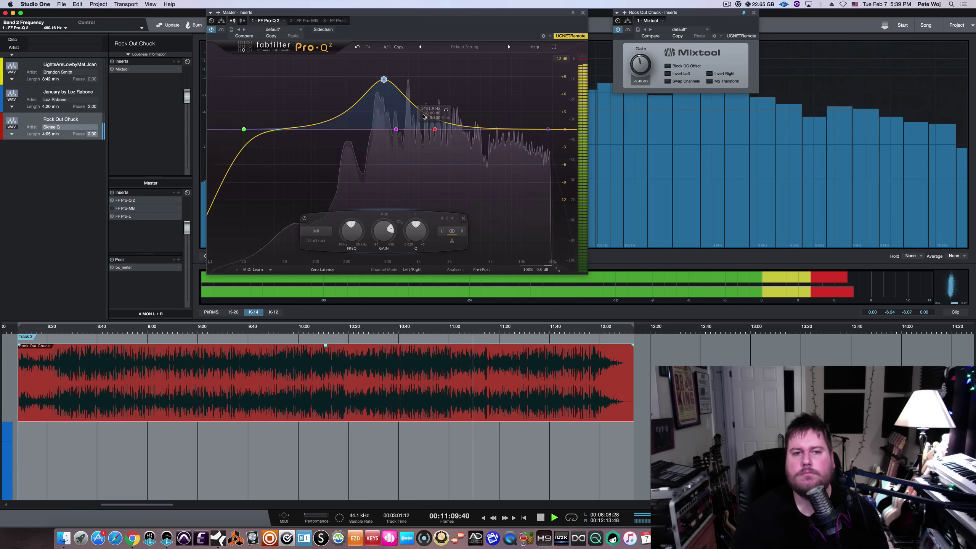
{"action": "key", "text": "space"}
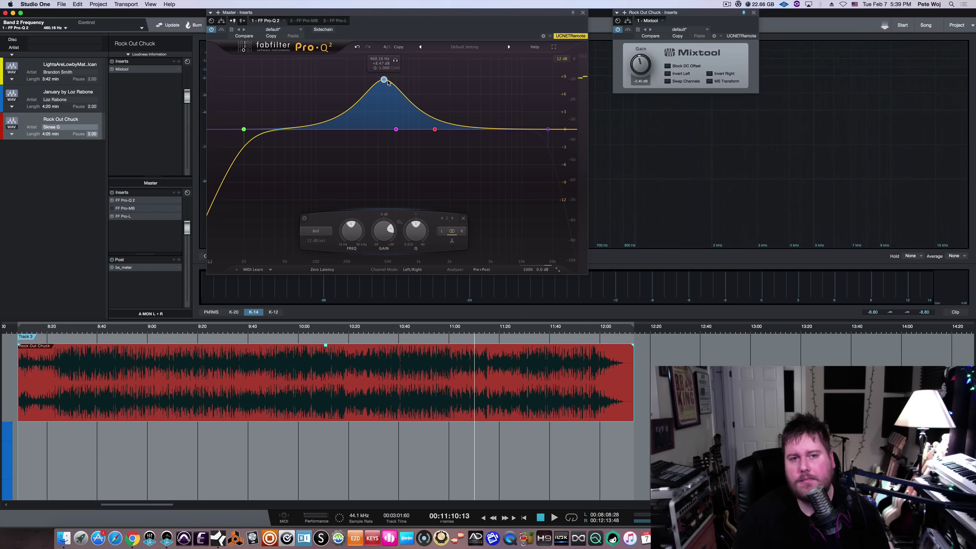
Narrow the boosted band 2 to a Q of about 2.4 while the song plays.
{"action": "scroll", "coordinate": [384, 80], "scroll_direction": "up", "scroll_amount": 8}
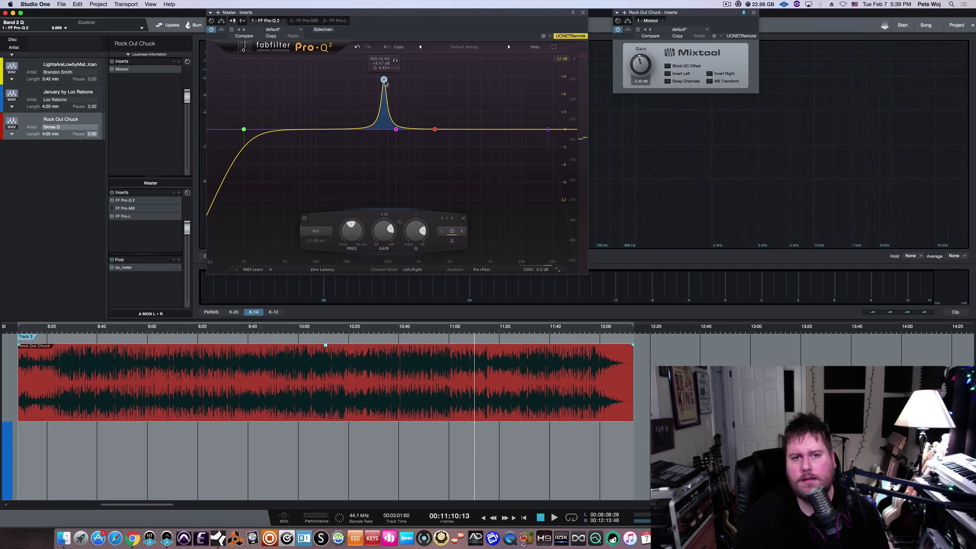
{"action": "key", "text": "space"}
{"action": "left_click_drag", "start_coordinate": [385, 69], "coordinate": [385, 79]}
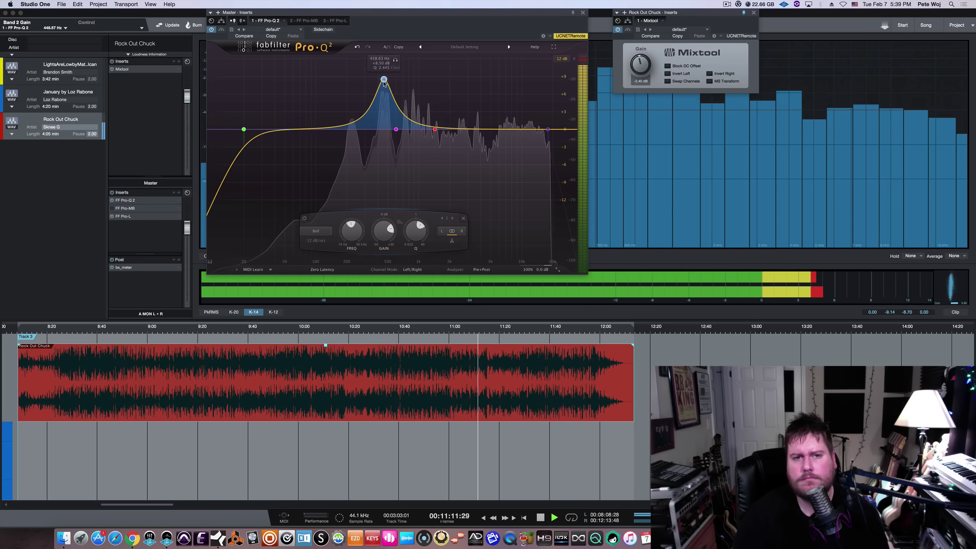
Solo band 2 and sweep its frequency up to about 575 Hz and back to about 460 Hz, stopping playback at the end.
{"action": "left_click", "coordinate": [396, 60]}
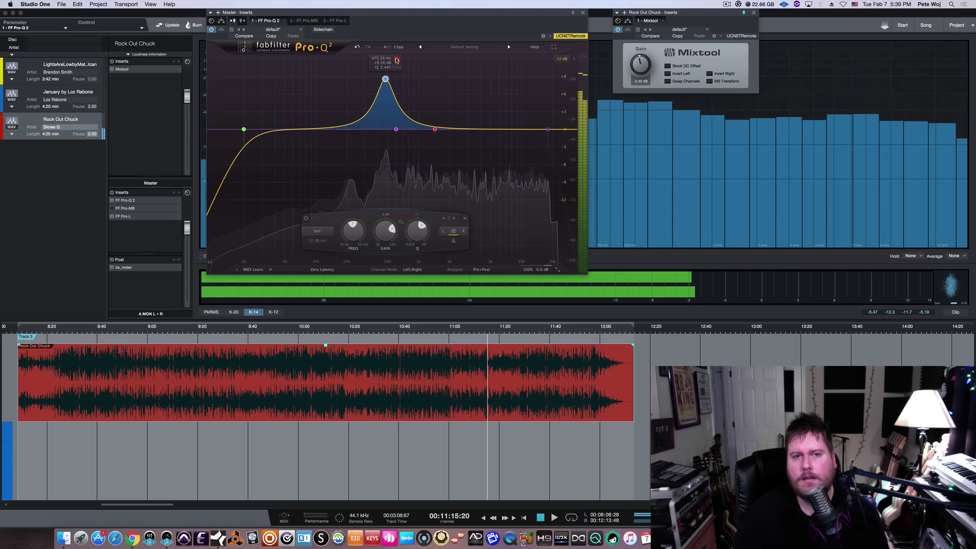
{"action": "key", "text": "space"}
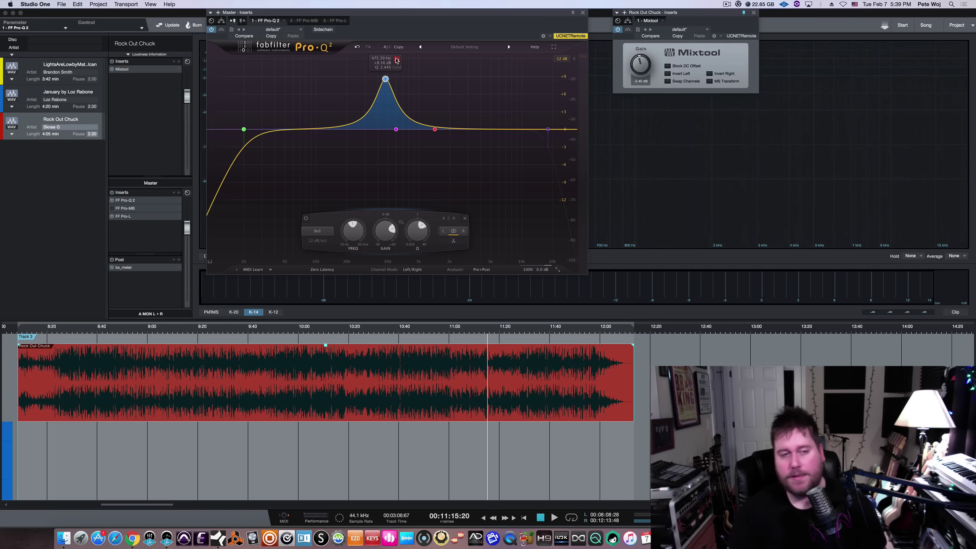
{"action": "key", "text": "space"}
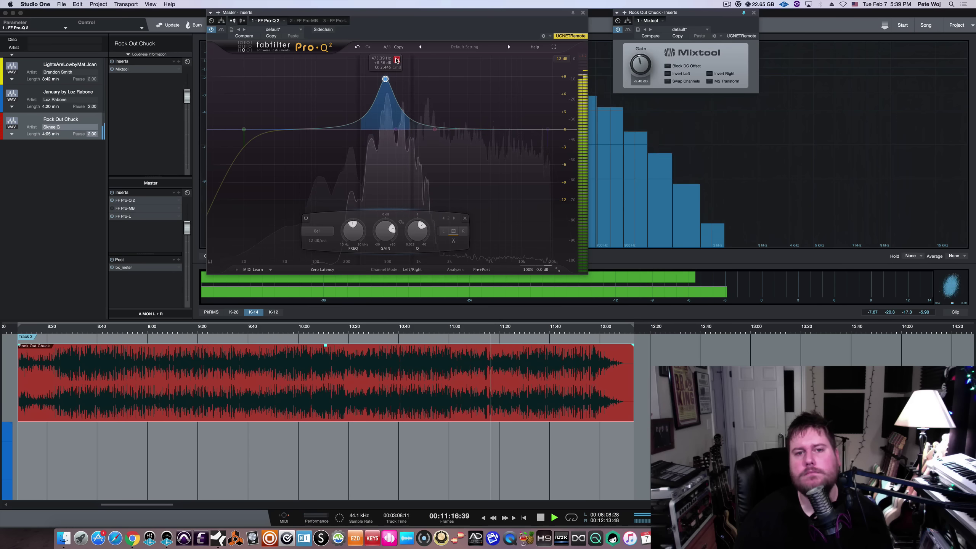
{"action": "left_click_drag", "start_coordinate": [397, 60], "coordinate": [408, 67]}
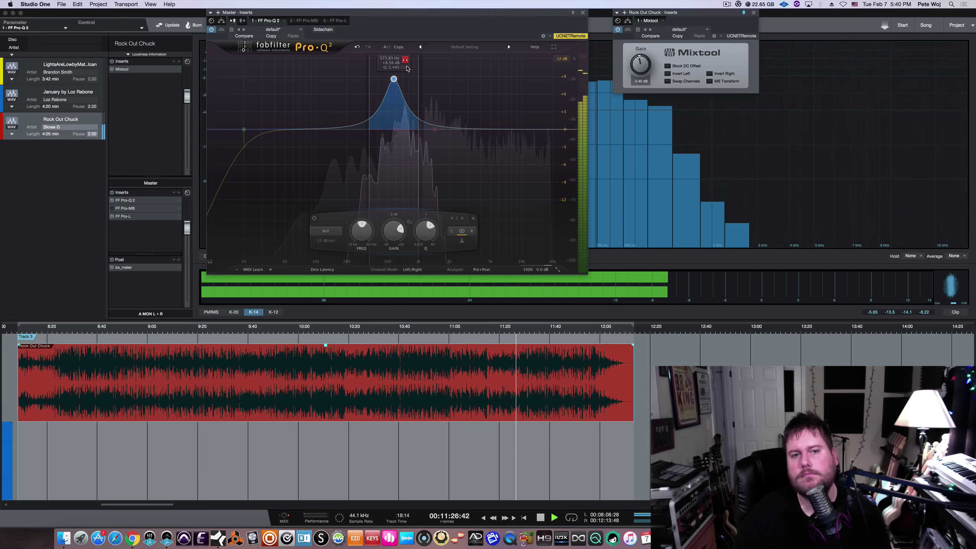
{"action": "left_click_drag", "start_coordinate": [407, 68], "coordinate": [397, 67]}
{"action": "key", "text": "space"}
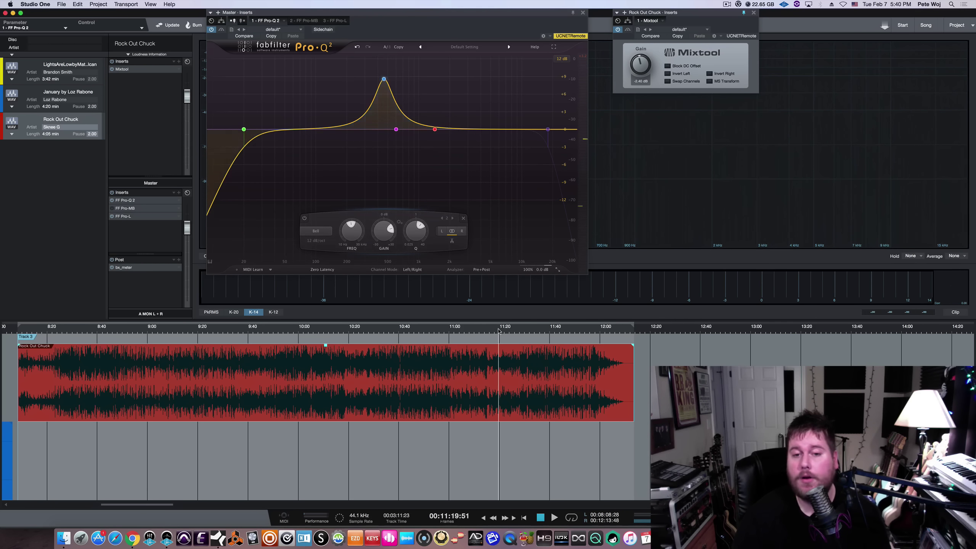
Set band 2's gain to -3.41 dB and the low-cut frequency to 21.491 Hz during playback.
{"action": "key", "text": "space"}
{"action": "left_click_drag", "start_coordinate": [383, 230], "coordinate": [384, 271]}
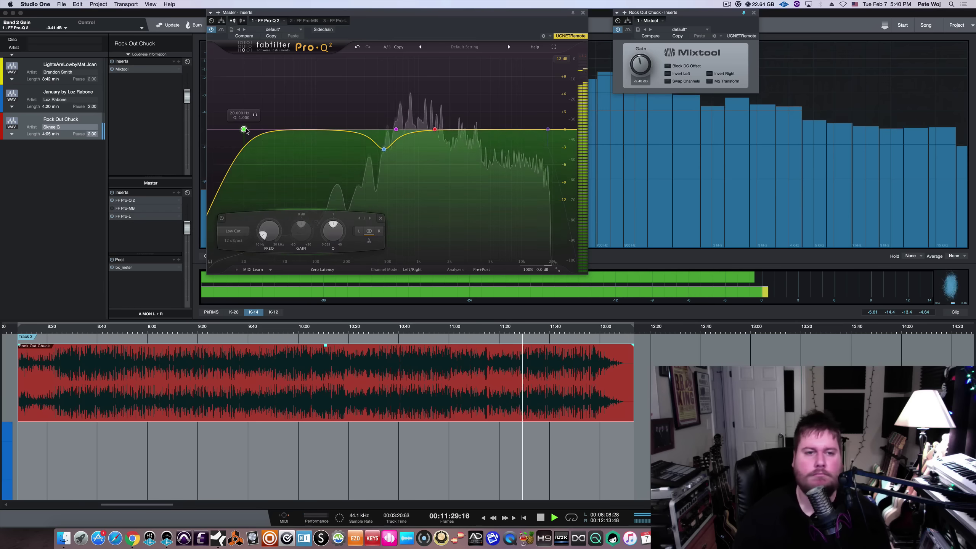
{"action": "left_click_drag", "start_coordinate": [266, 231], "coordinate": [275, 224]}
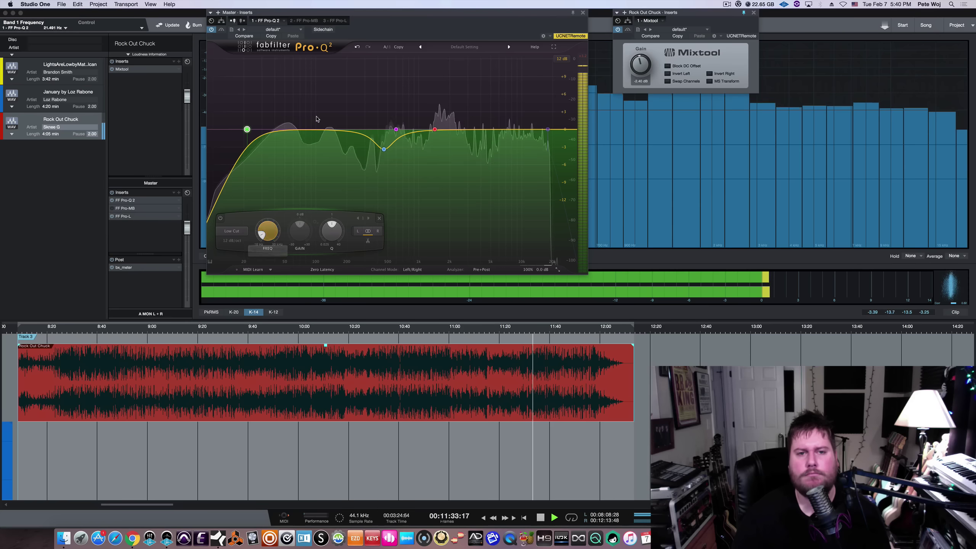
{"action": "key", "text": "space"}
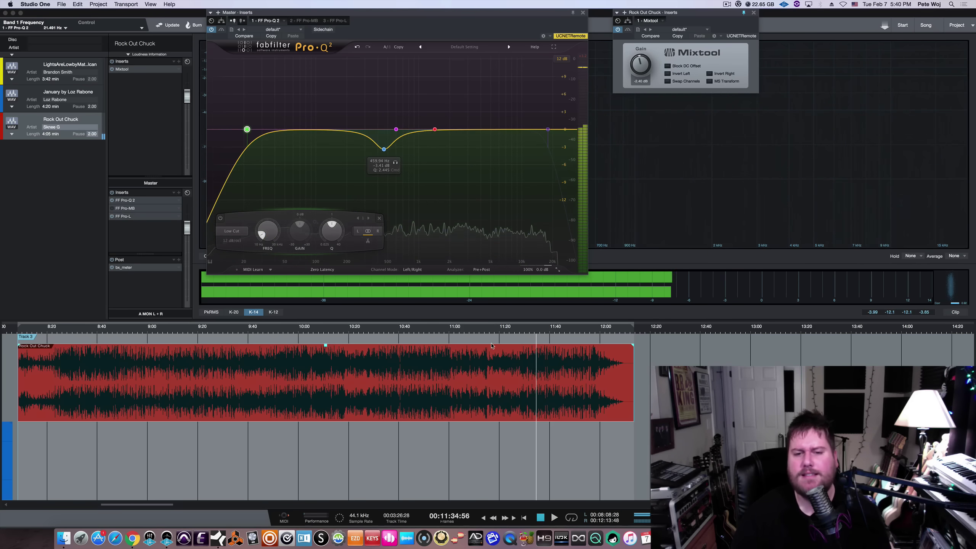
Turn on Pro-Q 2's auto gain and compare the song with the EQ bypassed and active, playing from about 11:01.
{"action": "key", "text": "space"}
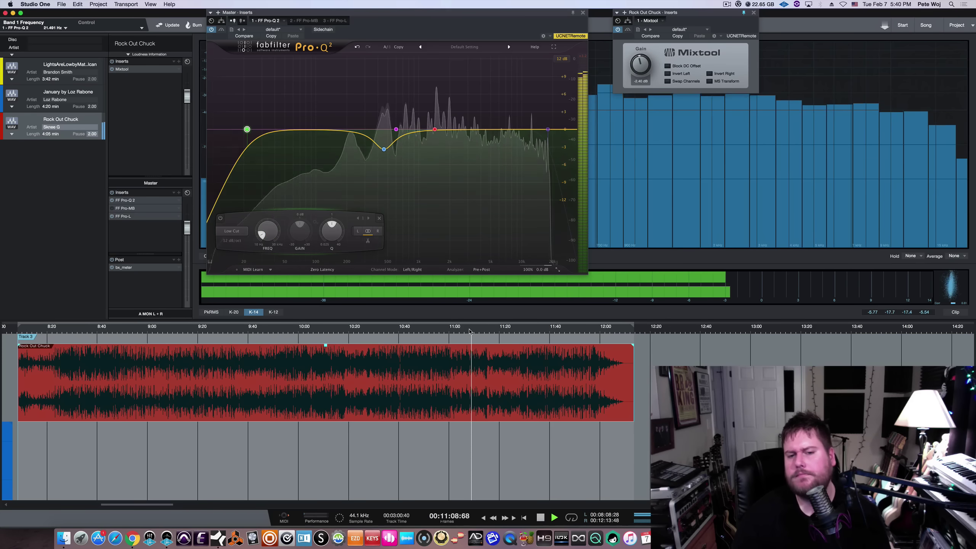
{"action": "left_click", "coordinate": [452, 332]}
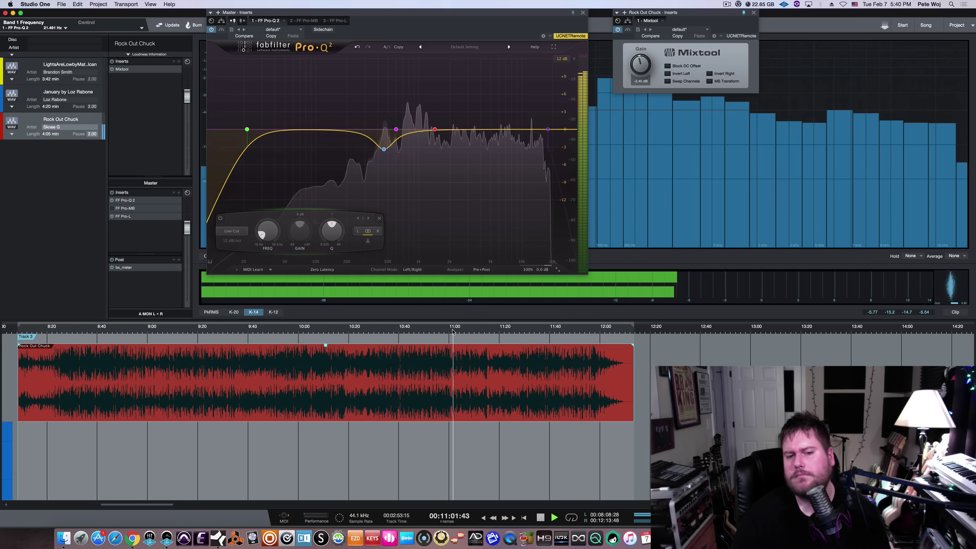
{"action": "left_click", "coordinate": [541, 269]}
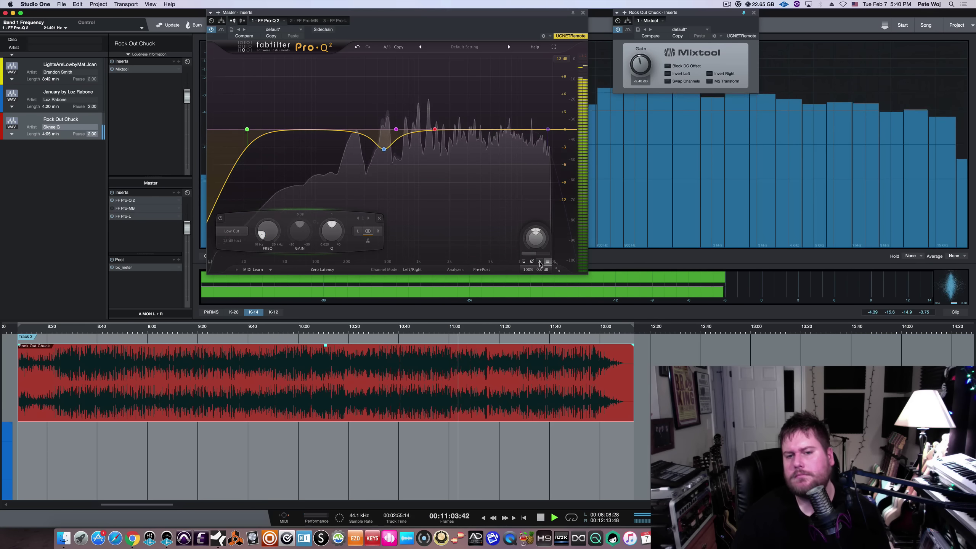
{"action": "left_click", "coordinate": [222, 30]}
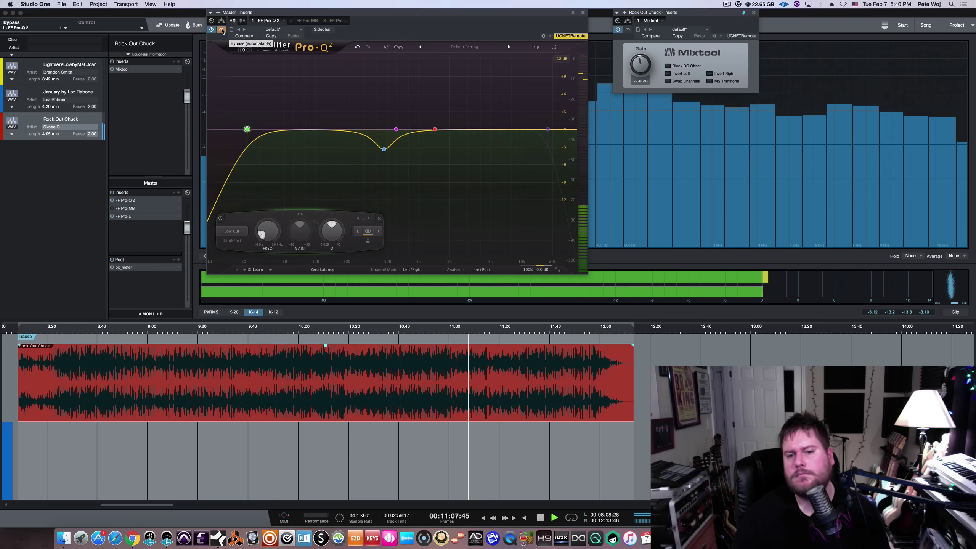
{"action": "left_click", "coordinate": [222, 30]}
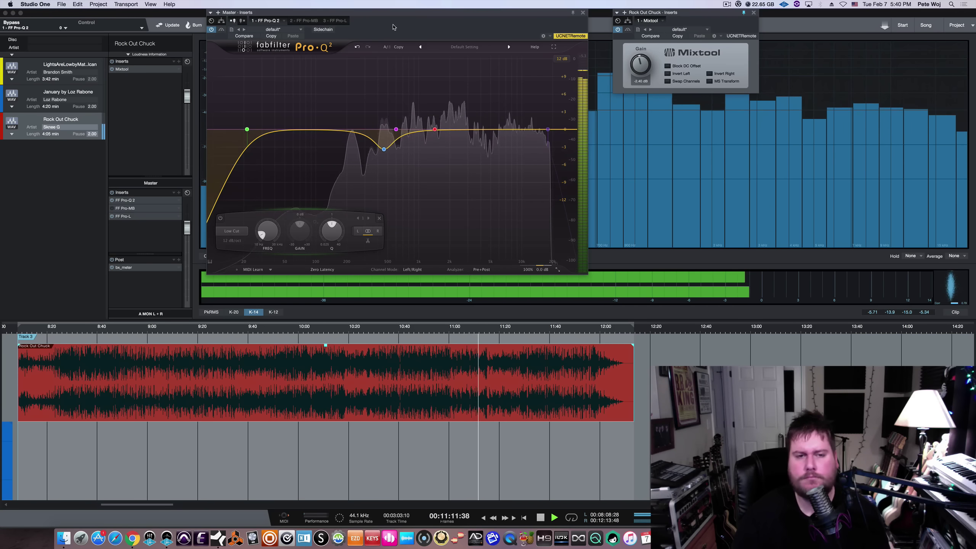
{"action": "key", "text": "space"}
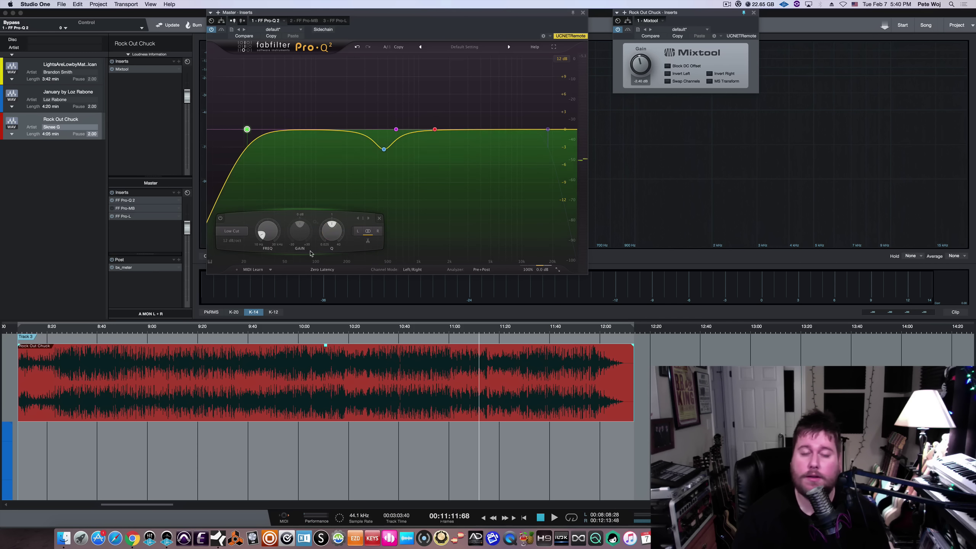
Raise band 2's gain to +11.78 dB during playback and replay from about 11:05.
{"action": "key", "text": "space"}
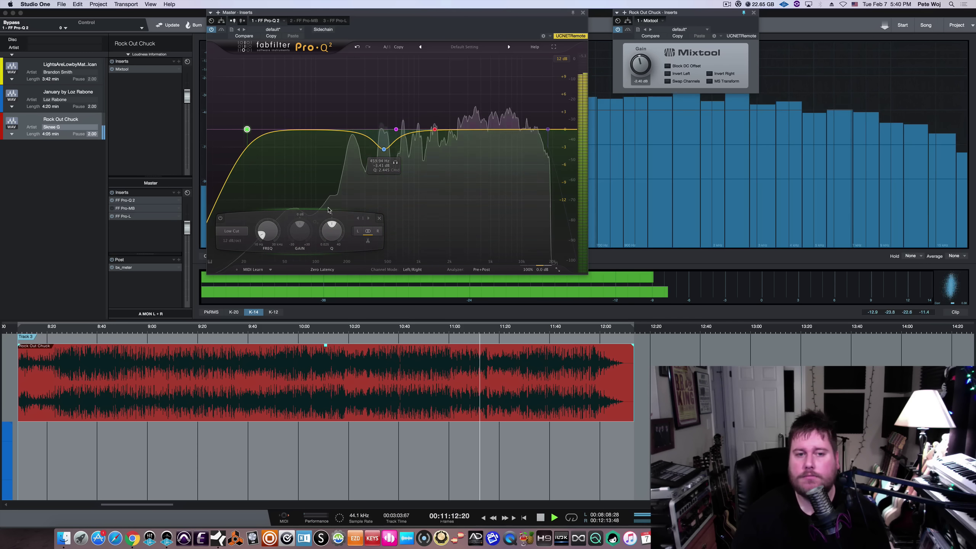
{"action": "left_click", "coordinate": [383, 149]}
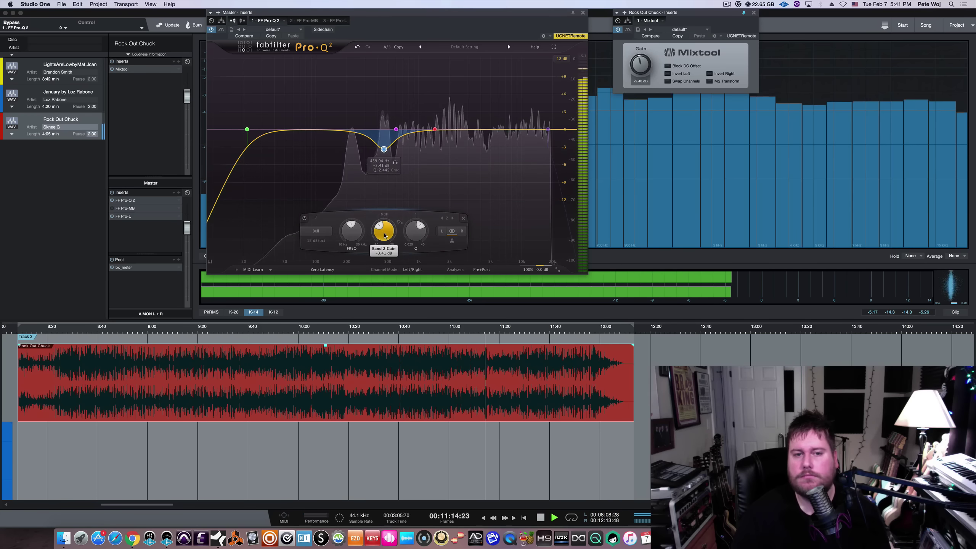
{"action": "left_click_drag", "start_coordinate": [383, 231], "coordinate": [390, 195]}
{"action": "left_click", "coordinate": [462, 329]}
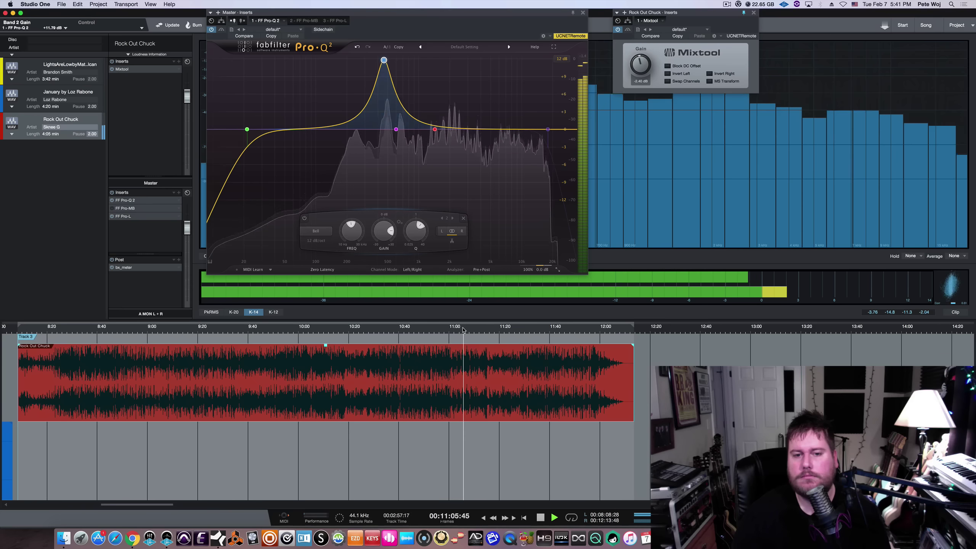
Lower band 2's gain to -4.12 dB during playback and compare the song with Pro-Q 2 bypassed and active.
{"action": "left_click_drag", "start_coordinate": [354, 237], "coordinate": [380, 272]}
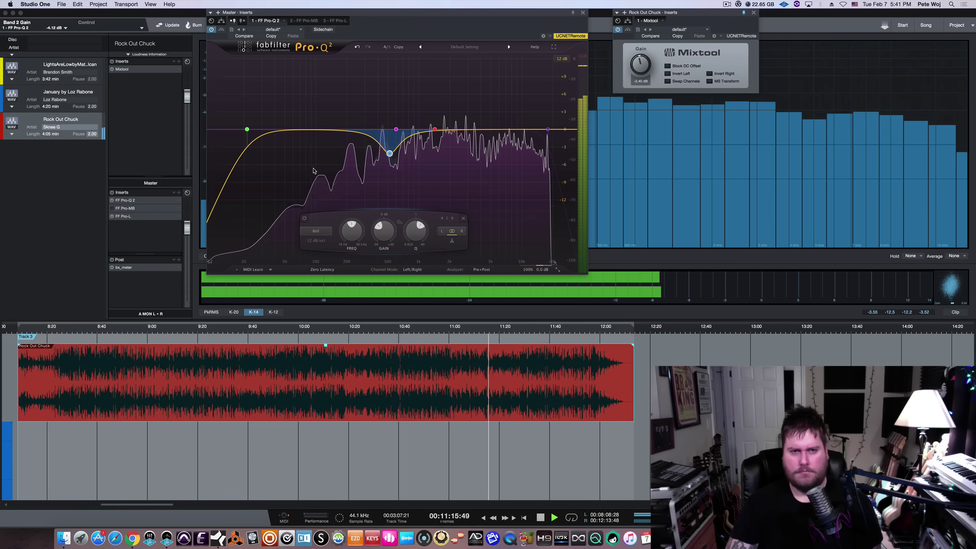
{"action": "left_click", "coordinate": [222, 31]}
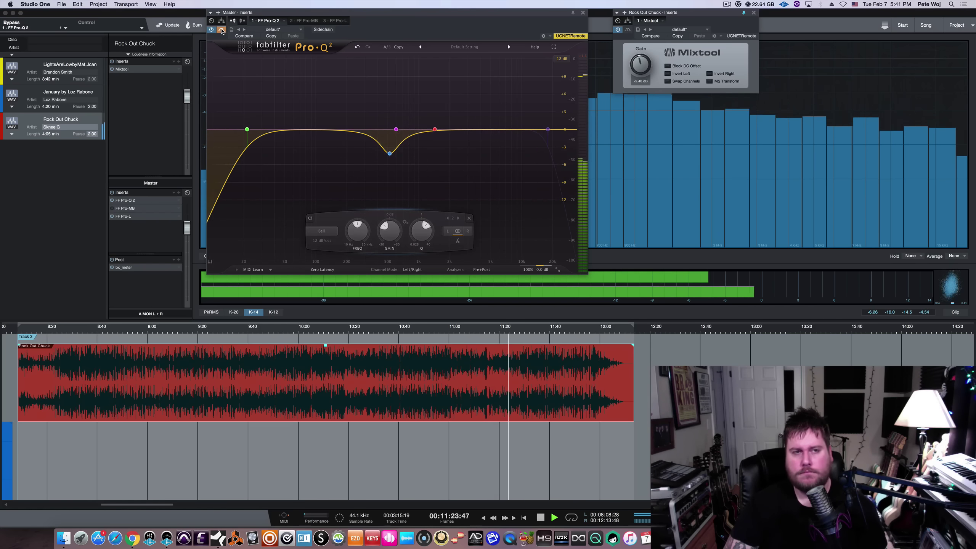
{"action": "left_click", "coordinate": [222, 30]}
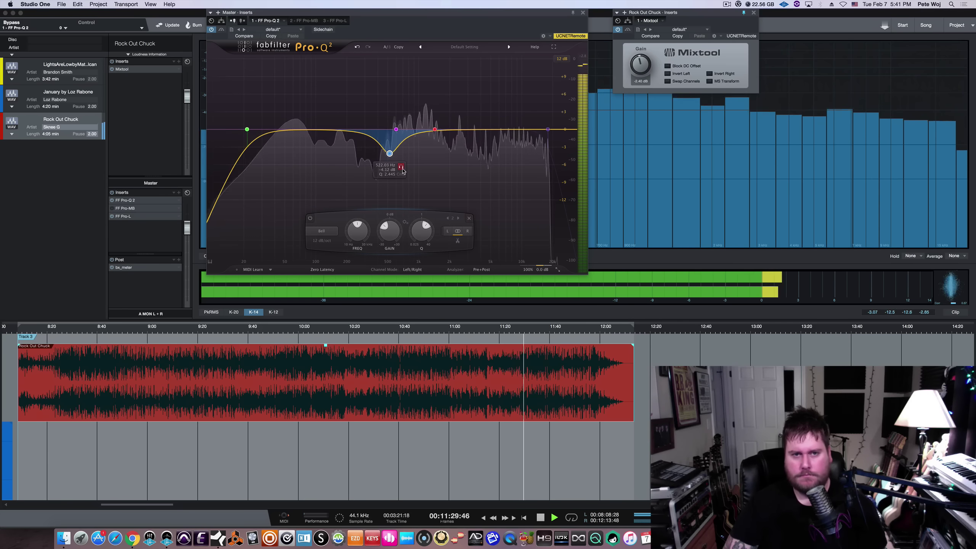
Shift band 2's cut to a slightly lower frequency and compare the song again with the EQ bypassed and active.
{"action": "left_click_drag", "start_coordinate": [402, 170], "coordinate": [394, 167]}
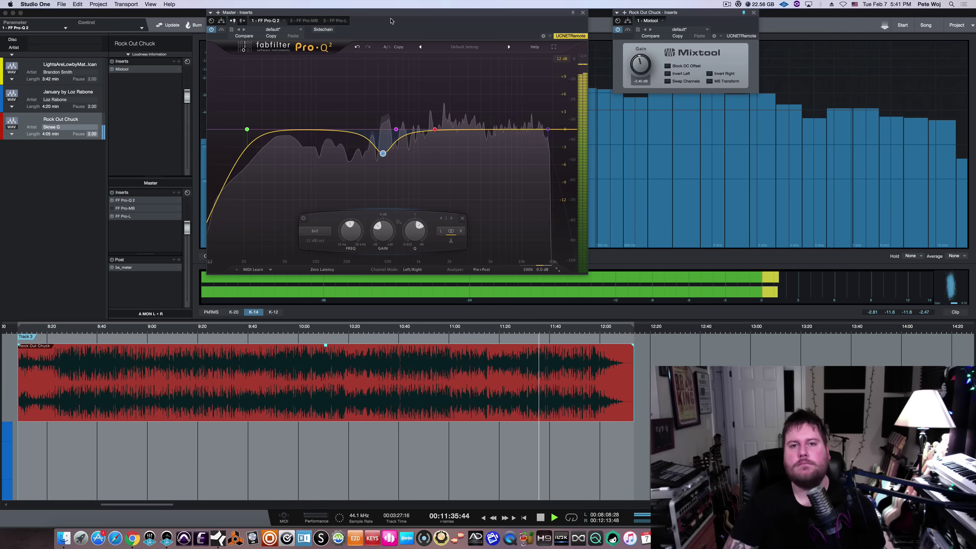
{"action": "left_click", "coordinate": [222, 30]}
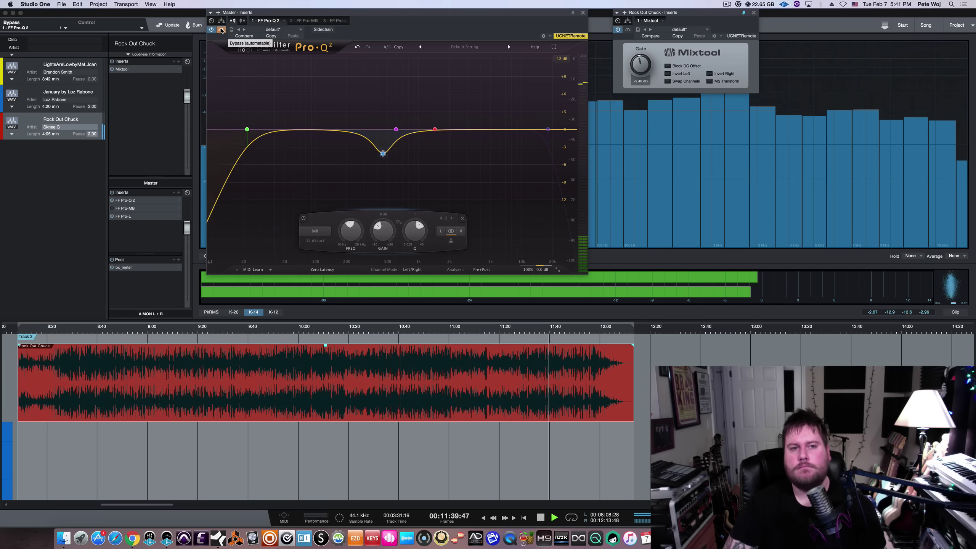
{"action": "left_click", "coordinate": [222, 31]}
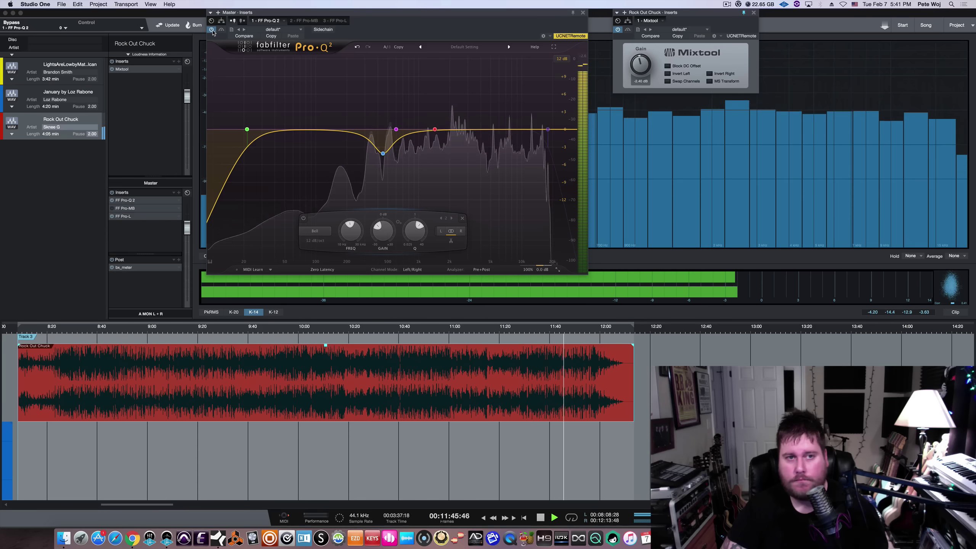
Deactivate Pro-Q 2 on the master and close the EQ and Mixtool windows, returning to an overview of all three songs.
{"action": "left_click", "coordinate": [582, 13]}
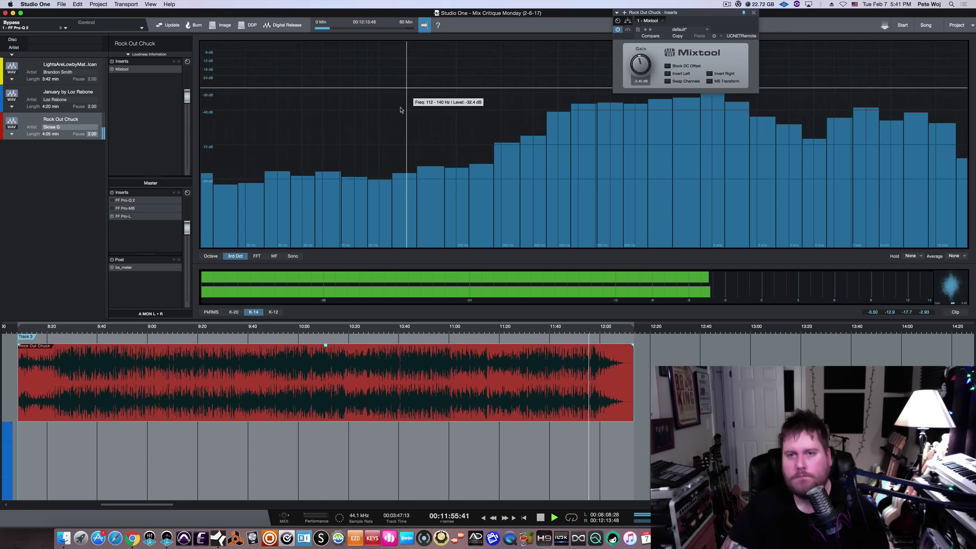
{"action": "left_click", "coordinate": [753, 12]}
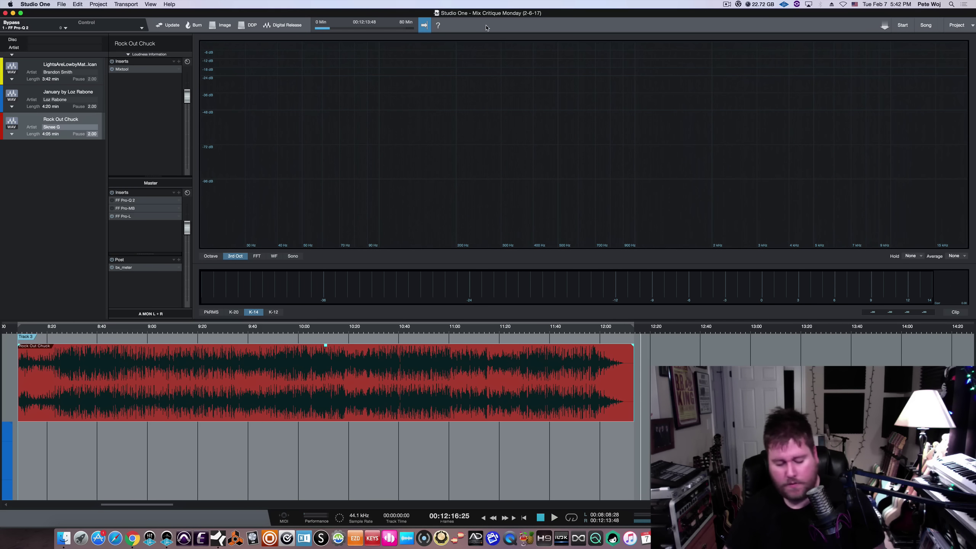
{"action": "key", "text": "w"}
{"action": "key", "text": "w"}
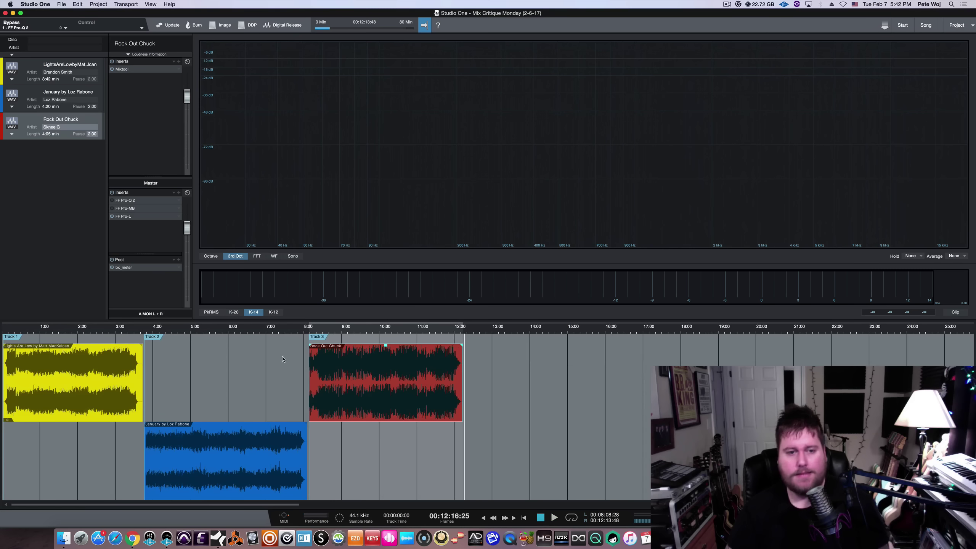